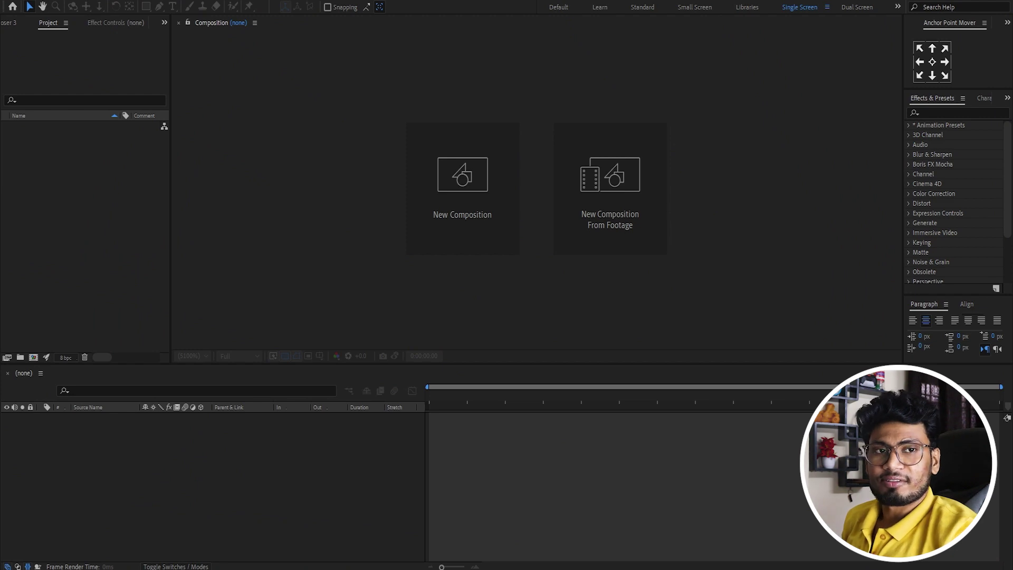
- Create a 1920×1080 Comp 1 with a black, non-transparent background
left_click(450, 183)
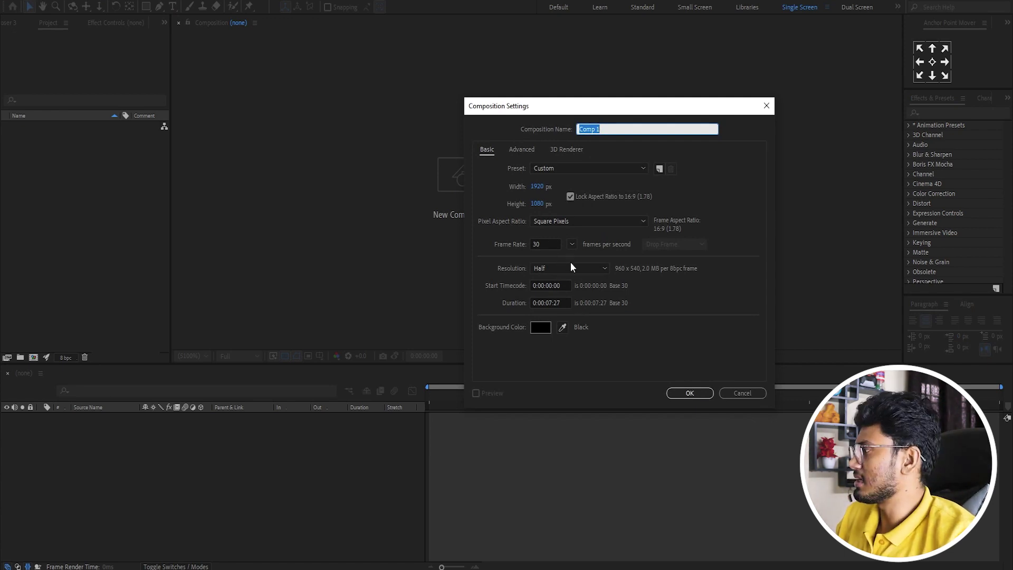
left_click(689, 394)
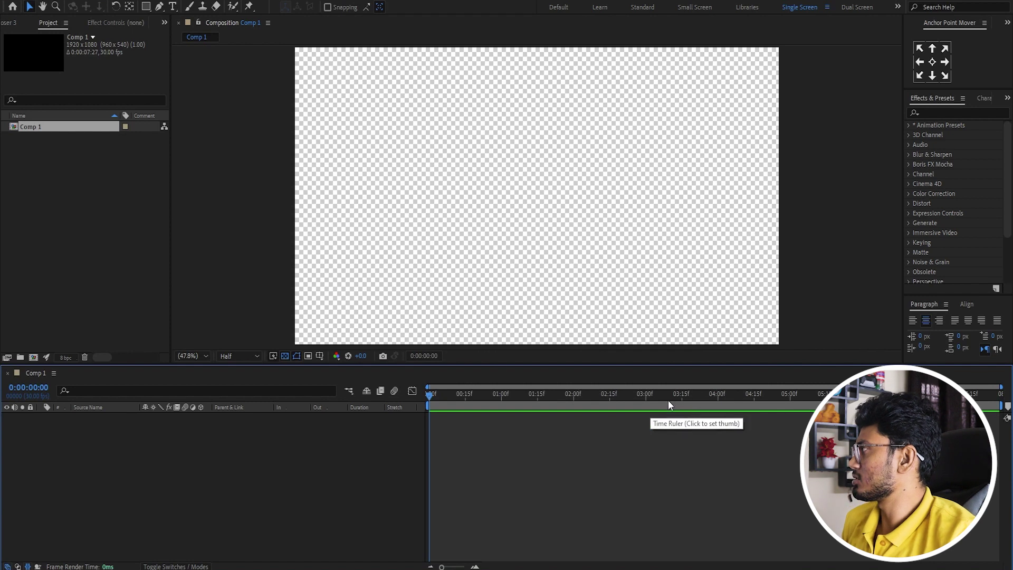
left_click(285, 355)
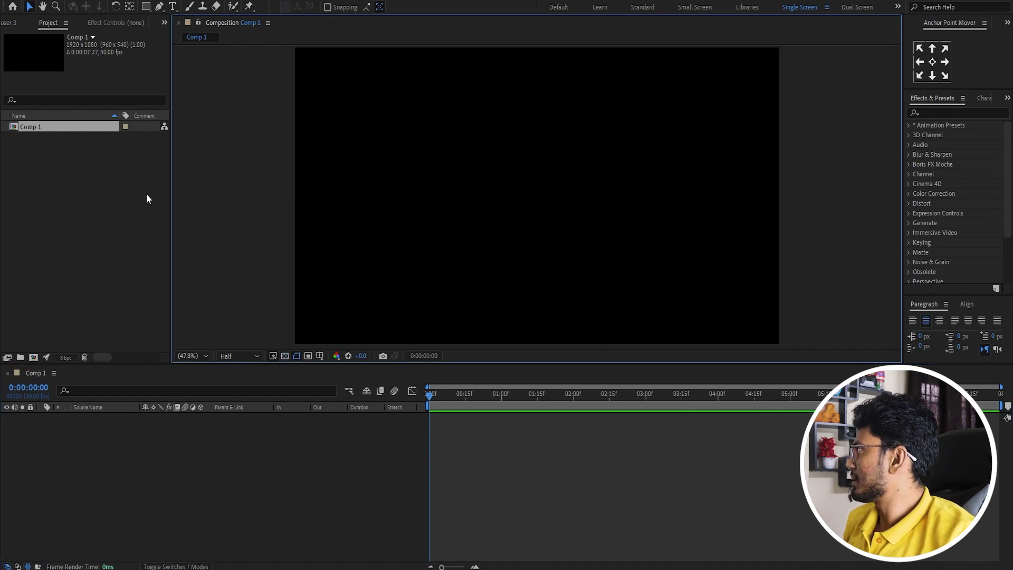
- Import box.ai, the white wallpaper texture and the 16mm film-damage clip, then open box.ai
double_click(102, 182)
left_click(119, 71)
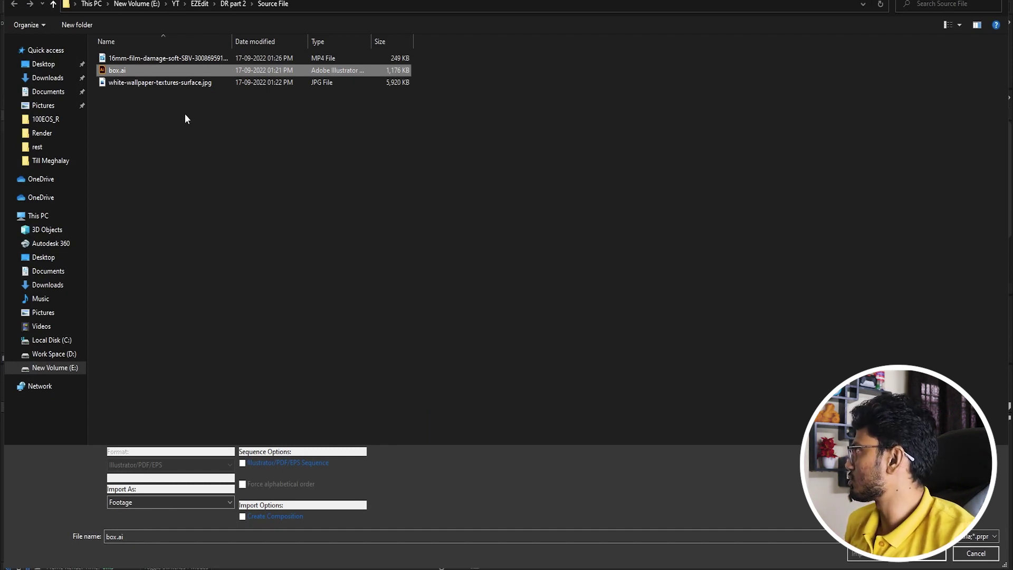
left_click_drag(147, 101, 116, 52)
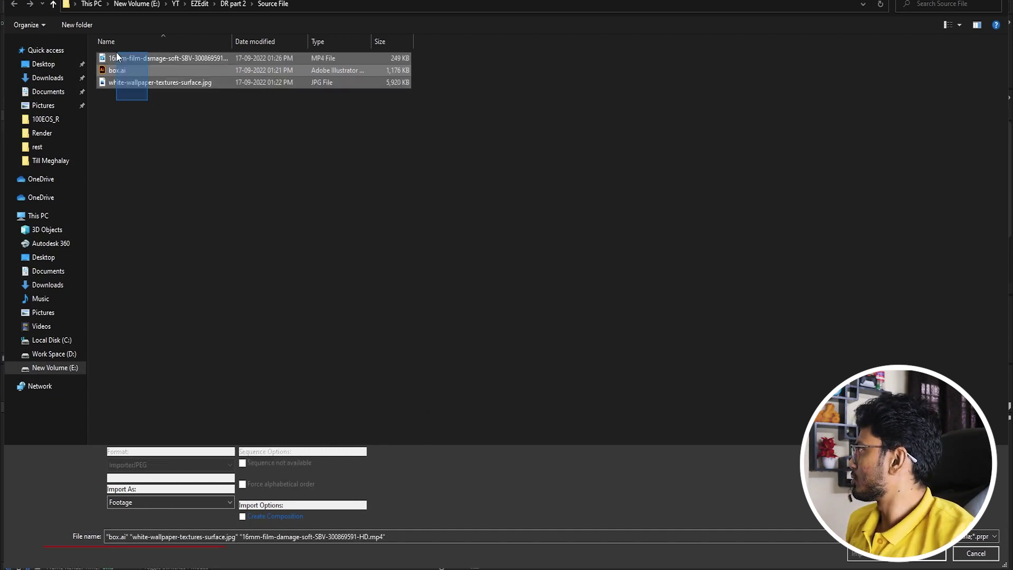
key("Return")
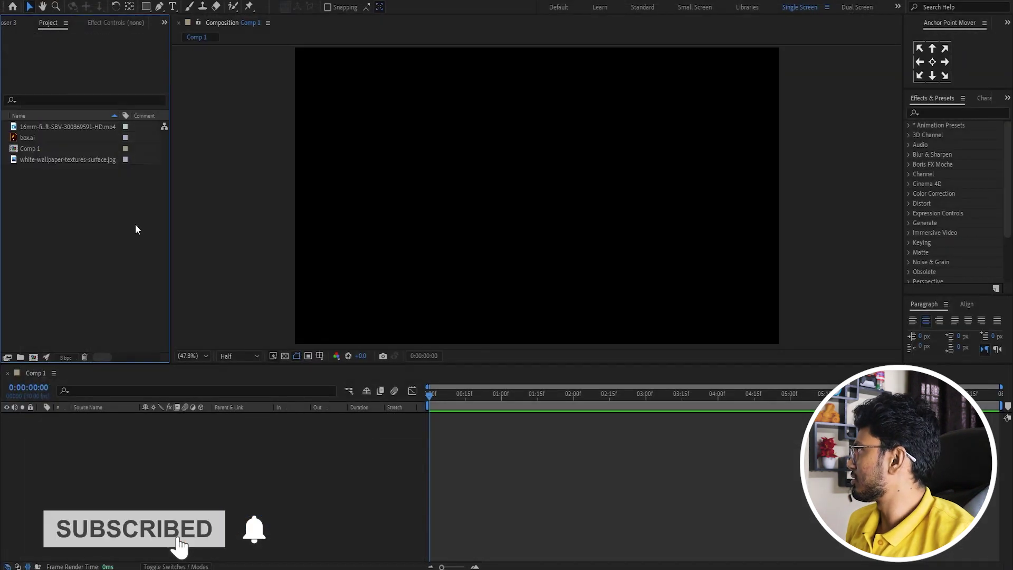
double_click(27, 137)
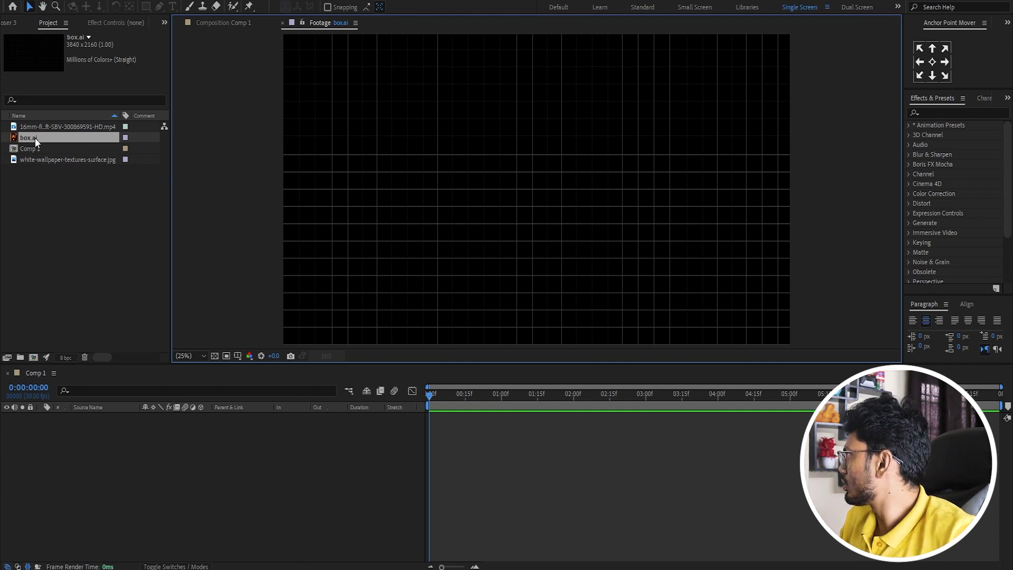
- Add the white wallpaper texture to the Comp 1 timeline
left_click(36, 159)
left_click(41, 169)
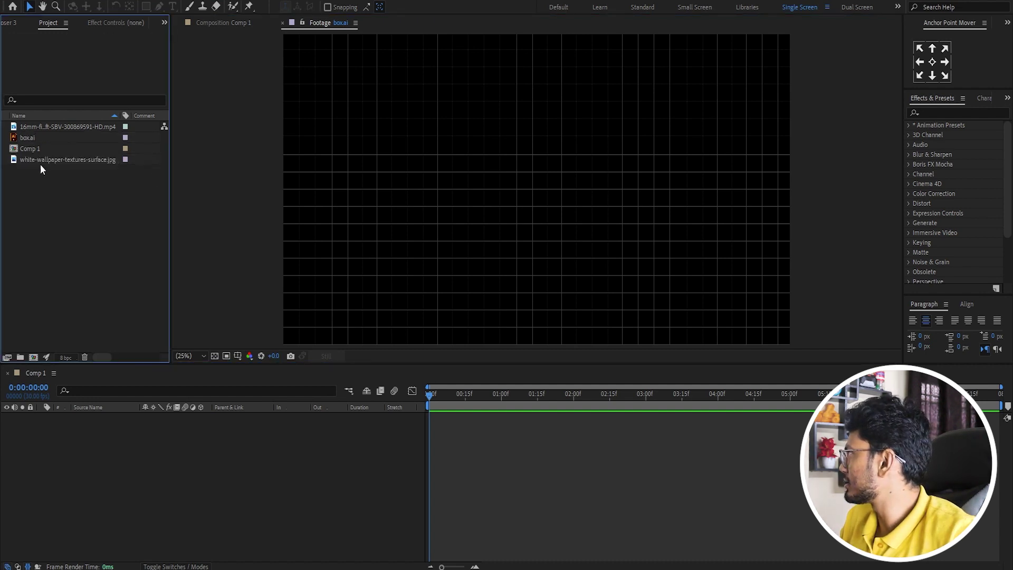
left_click_drag(41, 159, 79, 507)
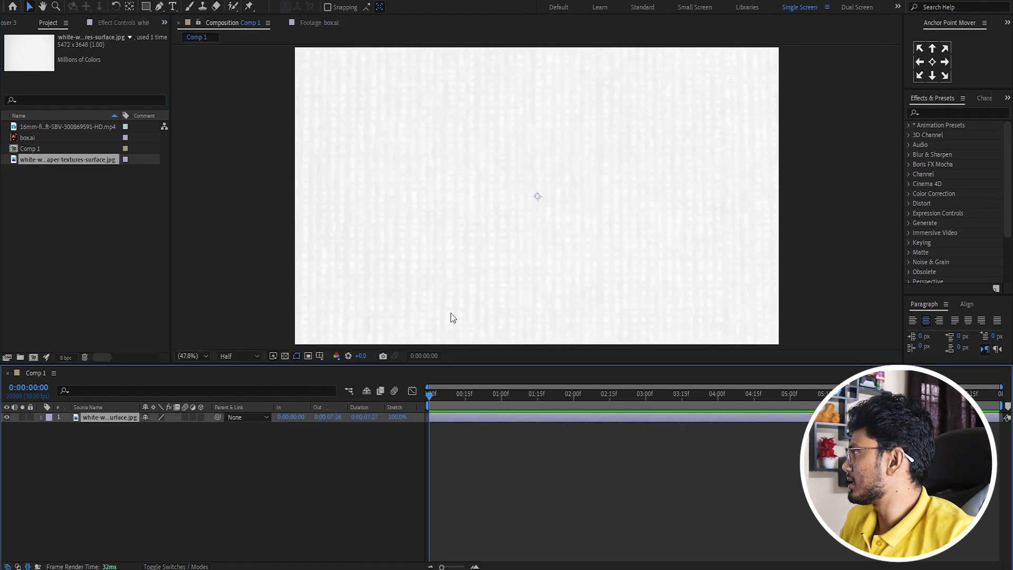
left_click(94, 419)
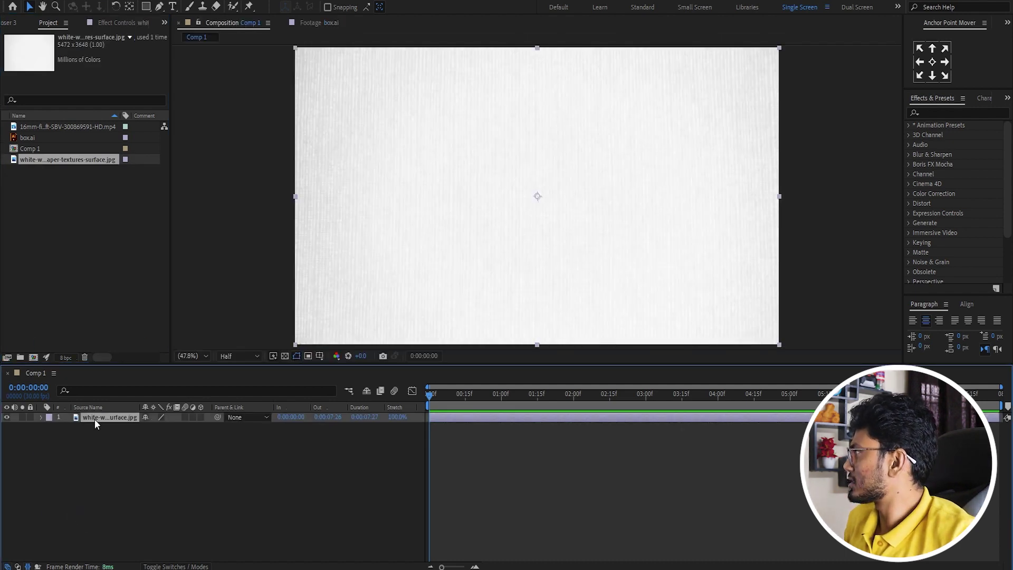
left_click(582, 537)
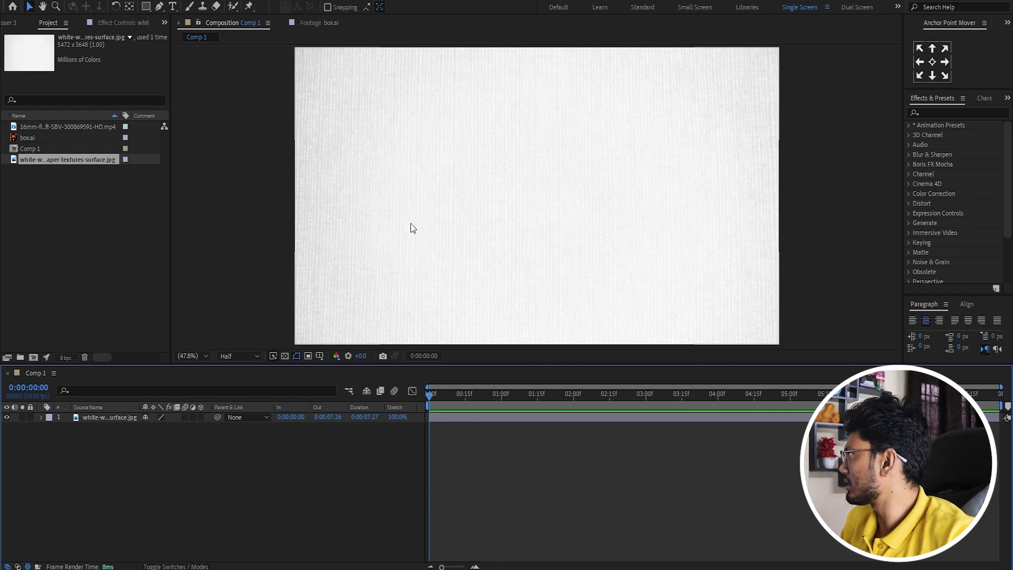
- Place box.ai above the wallpaper as the top layer of Comp 1
left_click(30, 138)
left_click_drag(31, 137, 78, 417)
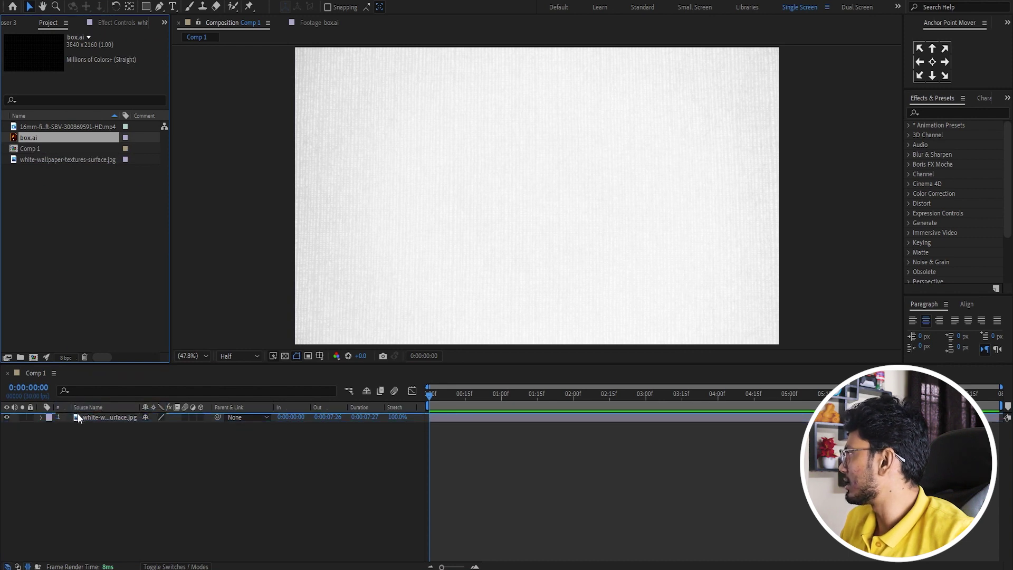
left_click_drag(77, 417, 78, 413)
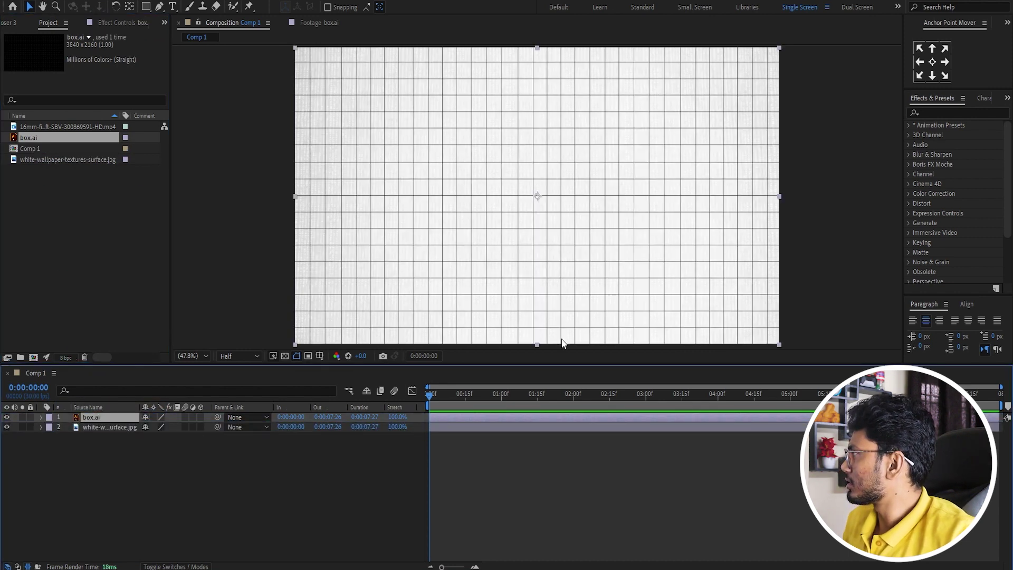
left_click(445, 442)
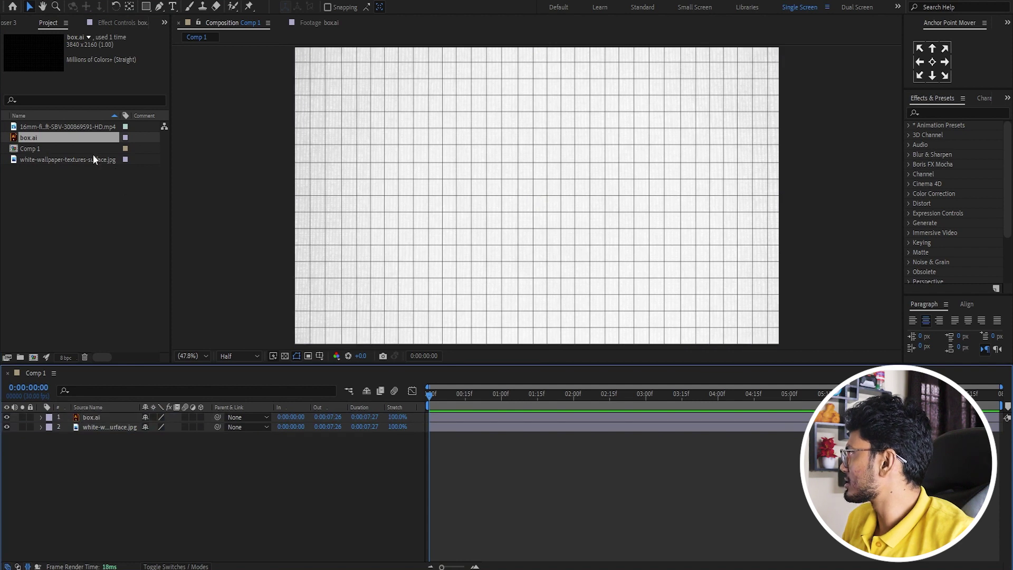
- Preview the 16mm film-damage clip, then return to Comp 1 with box.ai selected
left_click(58, 128)
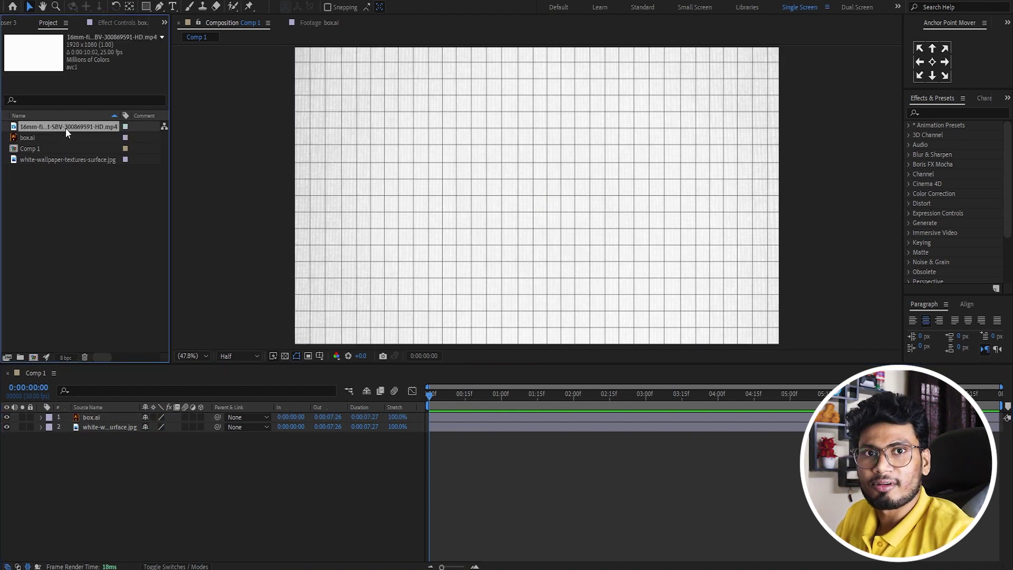
double_click(56, 130)
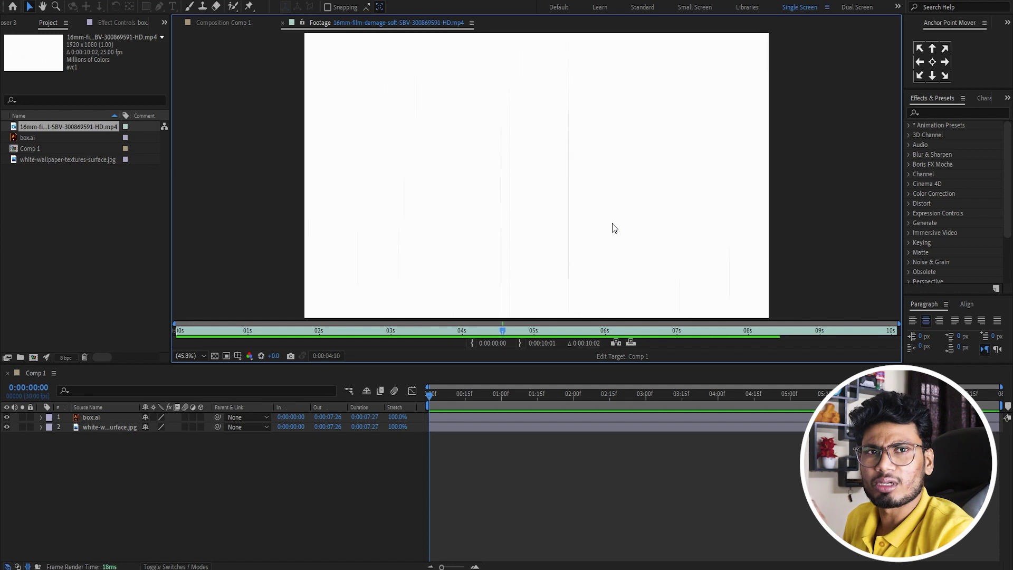
left_click(281, 23)
left_click(99, 422)
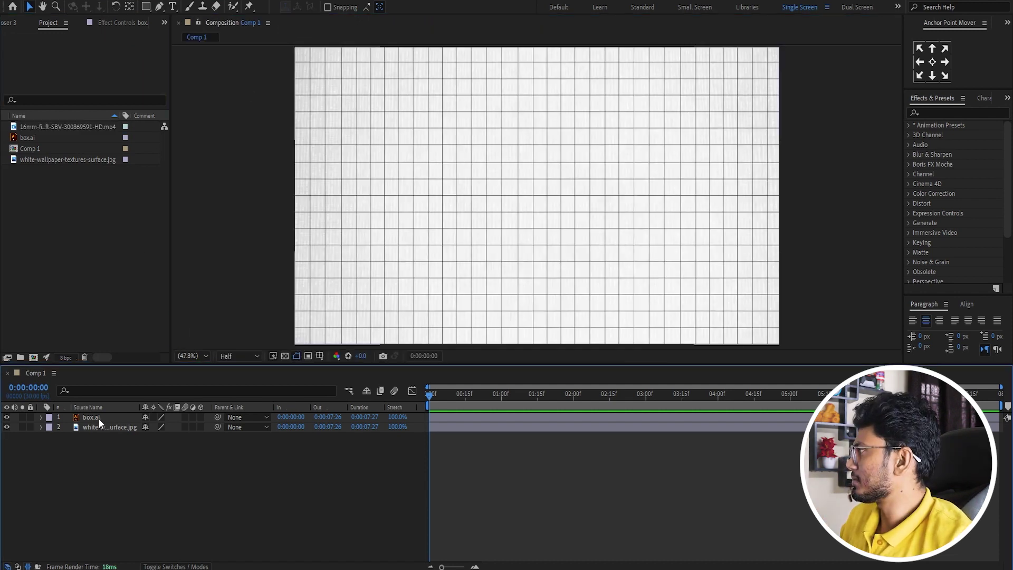
left_click(94, 419)
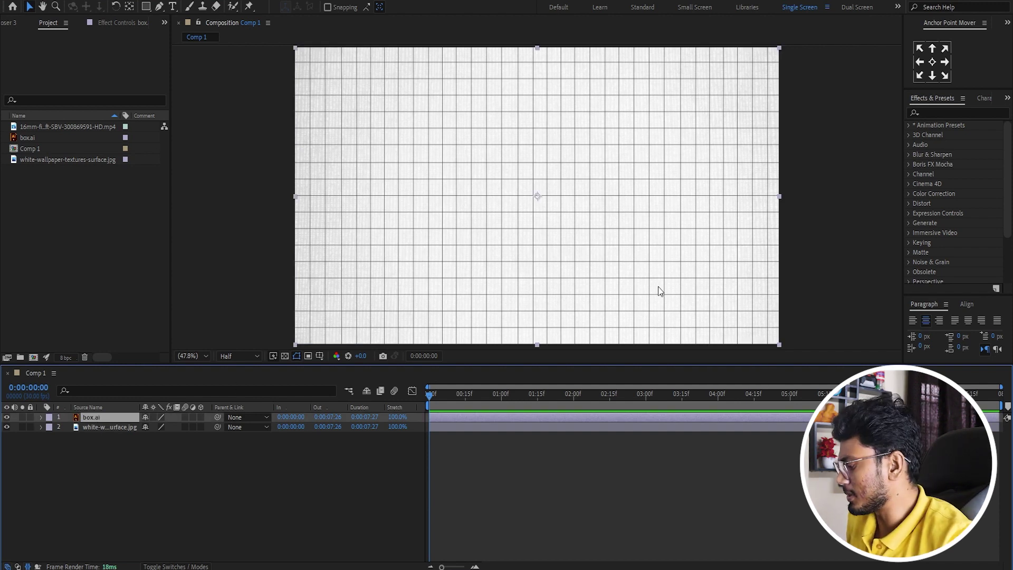
- Apply Motion Tile to box.ai and keyframe Tile Center Y from 1080 to 974
key("ctrl+space")
type("mo")
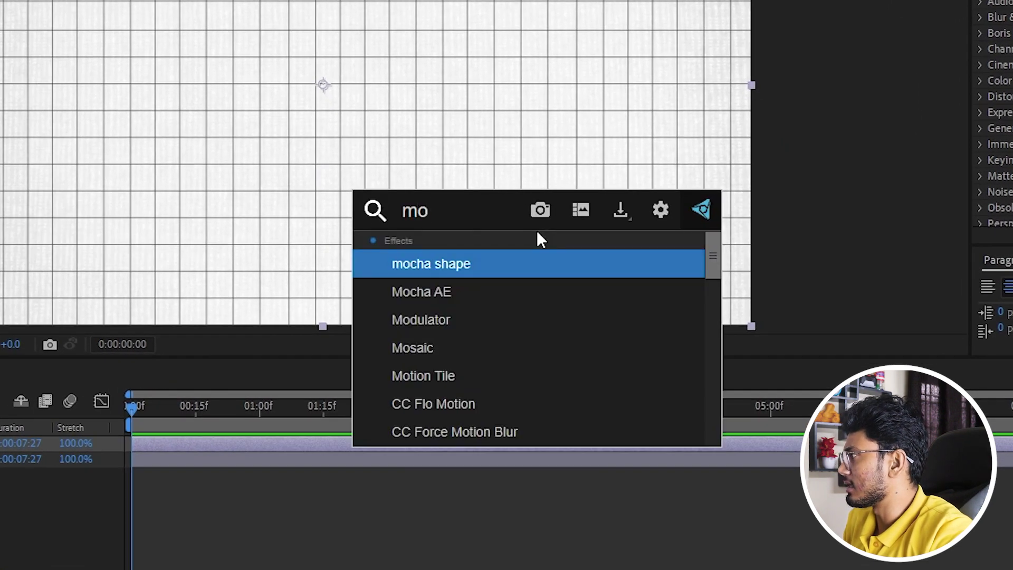
type("t")
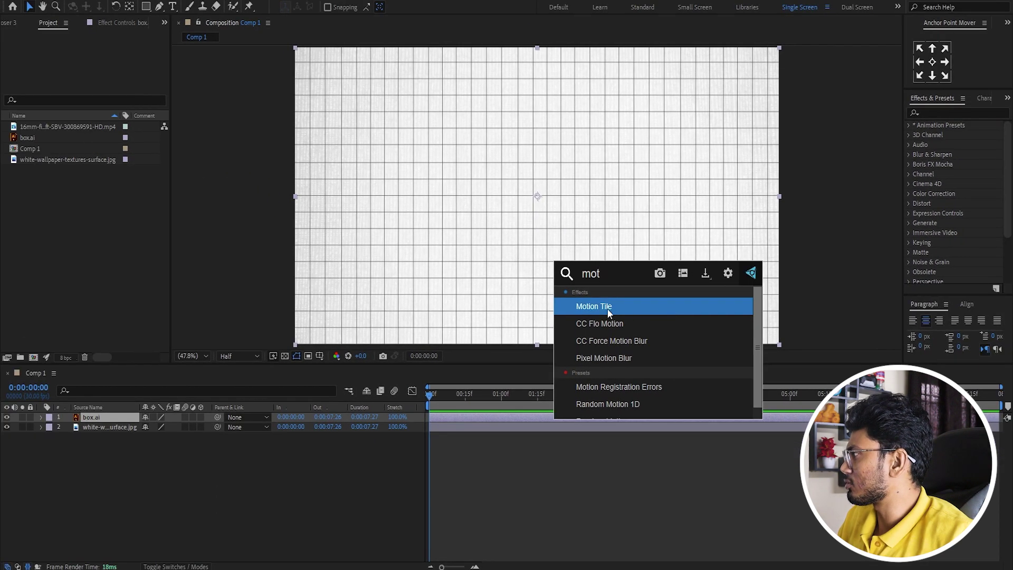
left_click(608, 312)
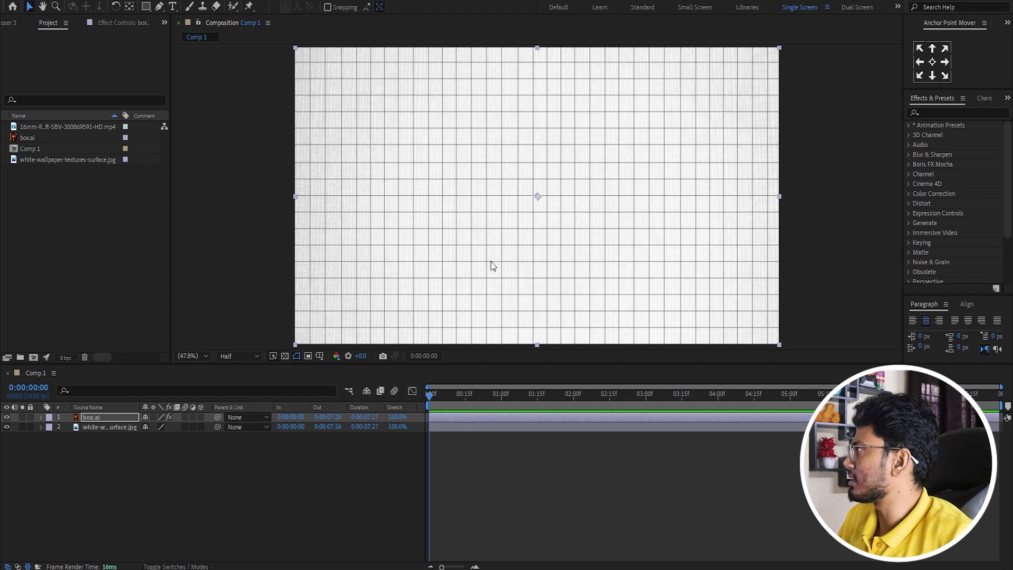
left_click(107, 22)
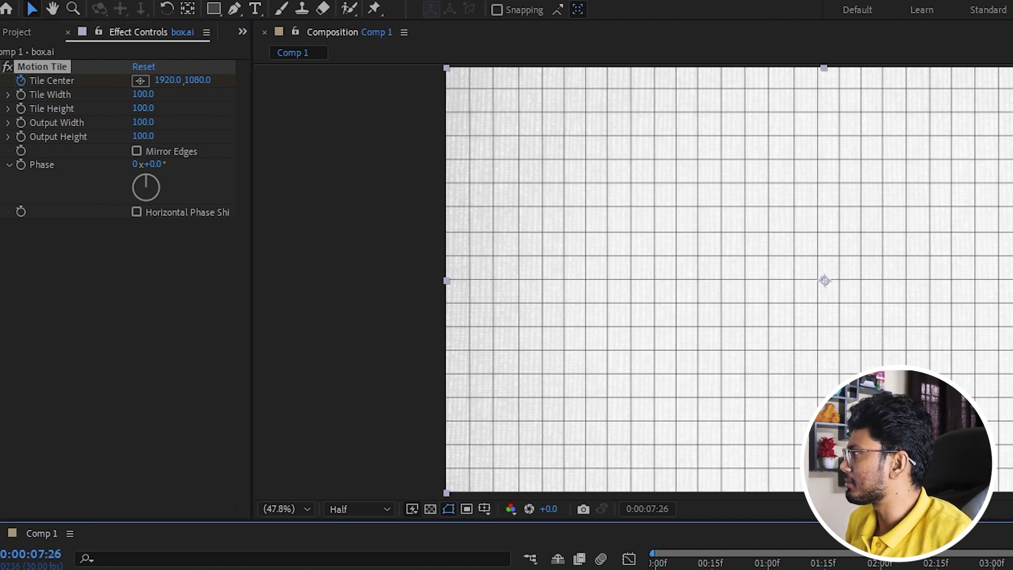
left_click_drag(198, 80, 110, 87)
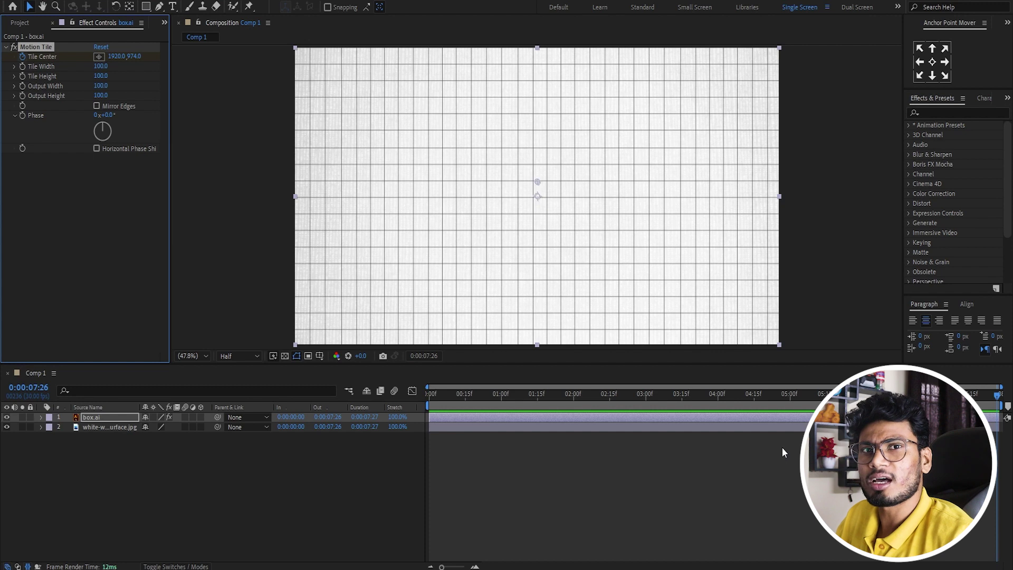
left_click_drag(452, 393, 429, 393)
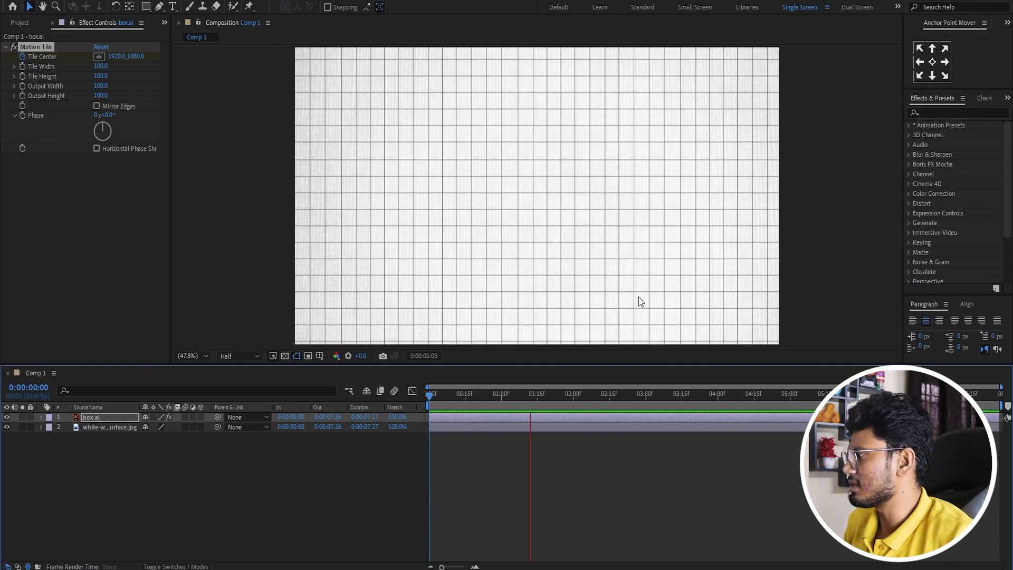
- Add Posterize Time to box.ai at 8 frames per second and preview the choppy grid
key("space")
left_click(455, 470)
key("Home")
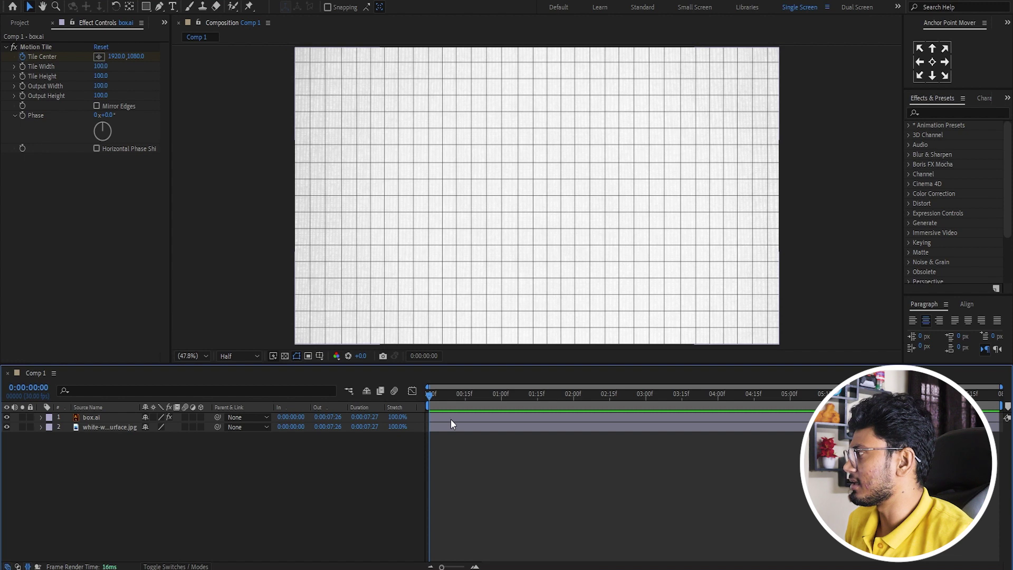
left_click(451, 420)
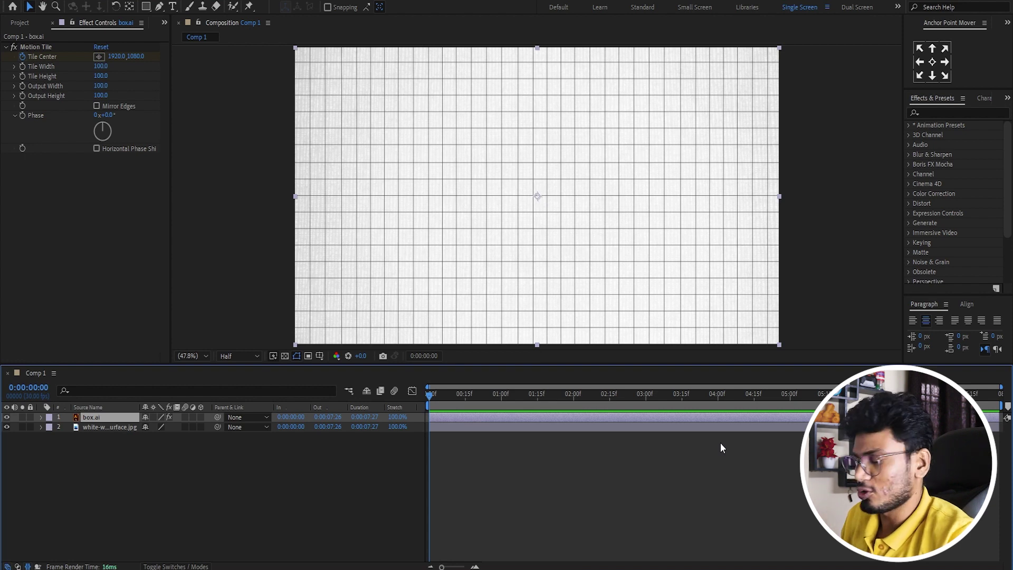
key("ctrl+space")
type("po")
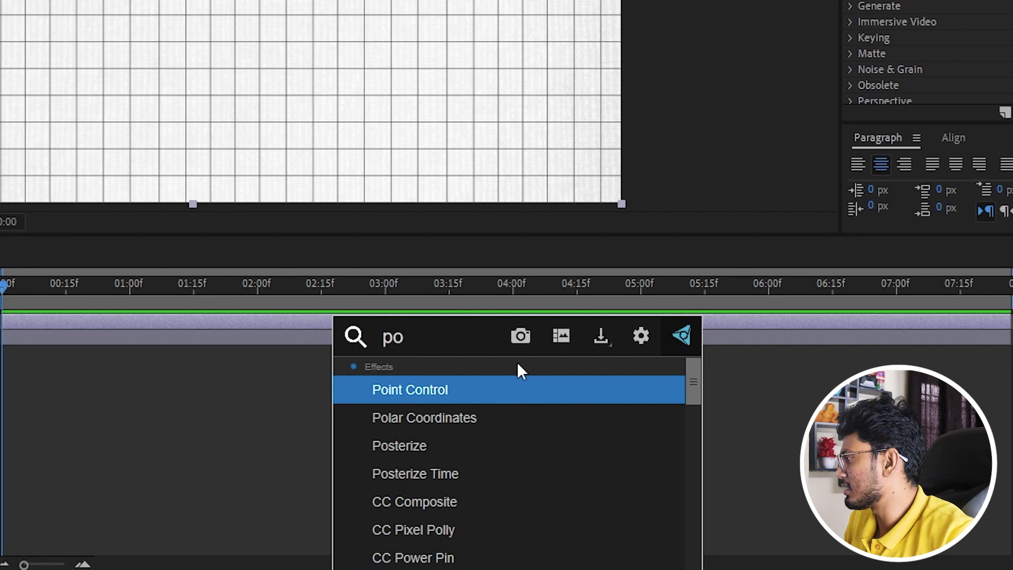
key("Down")
key("Down")
key("Down")
key("Return")
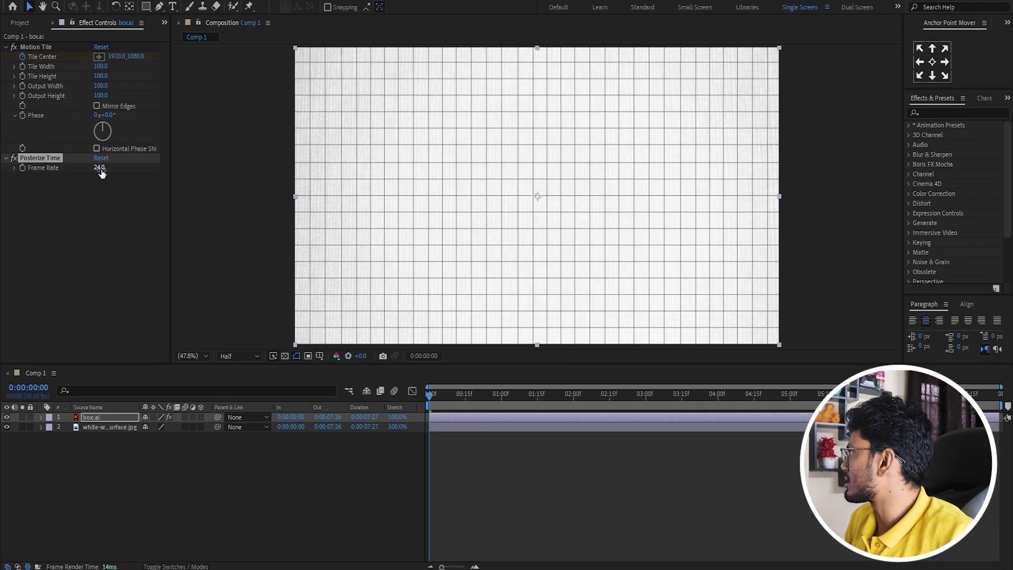
left_click(100, 168)
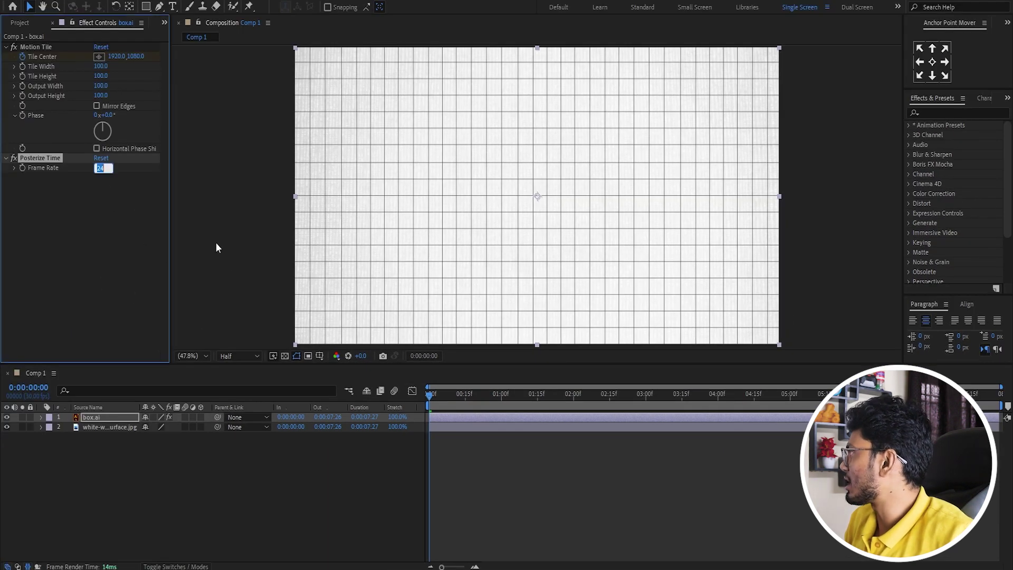
type("8")
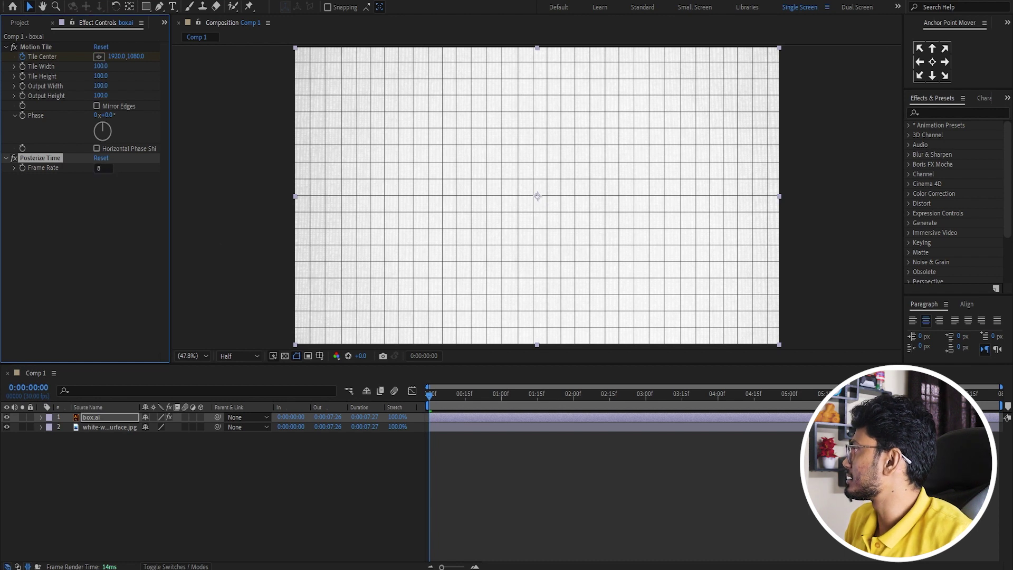
key("space")
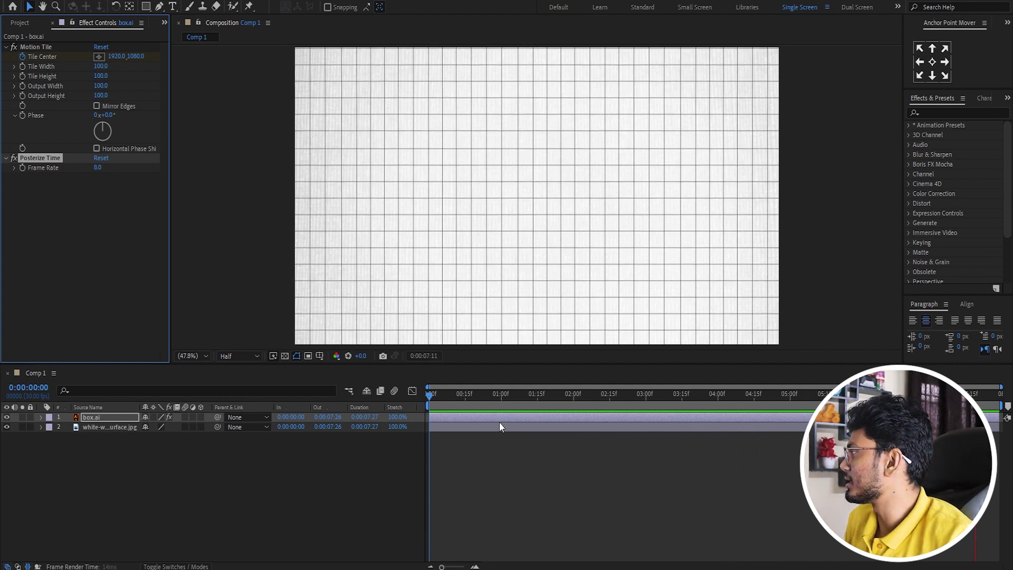
- Lower box.ai's opacity to 50% and preview the lighter grid
left_click(471, 464)
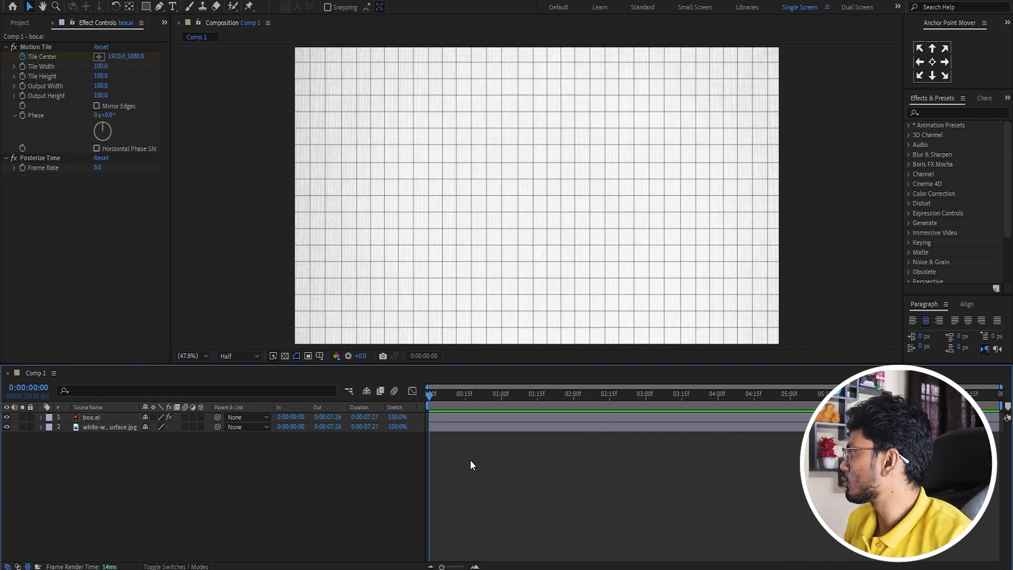
left_click(455, 417)
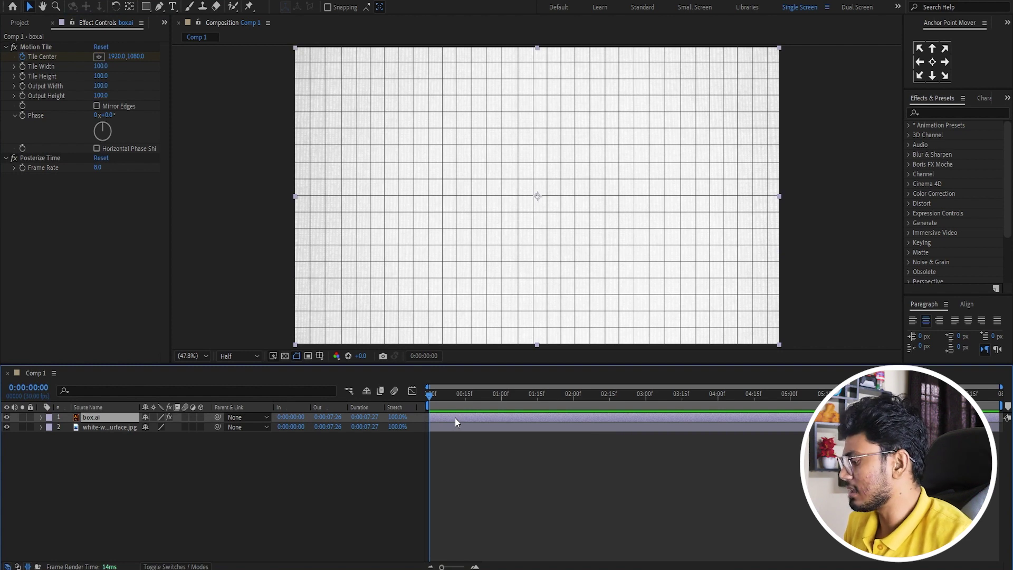
key("t")
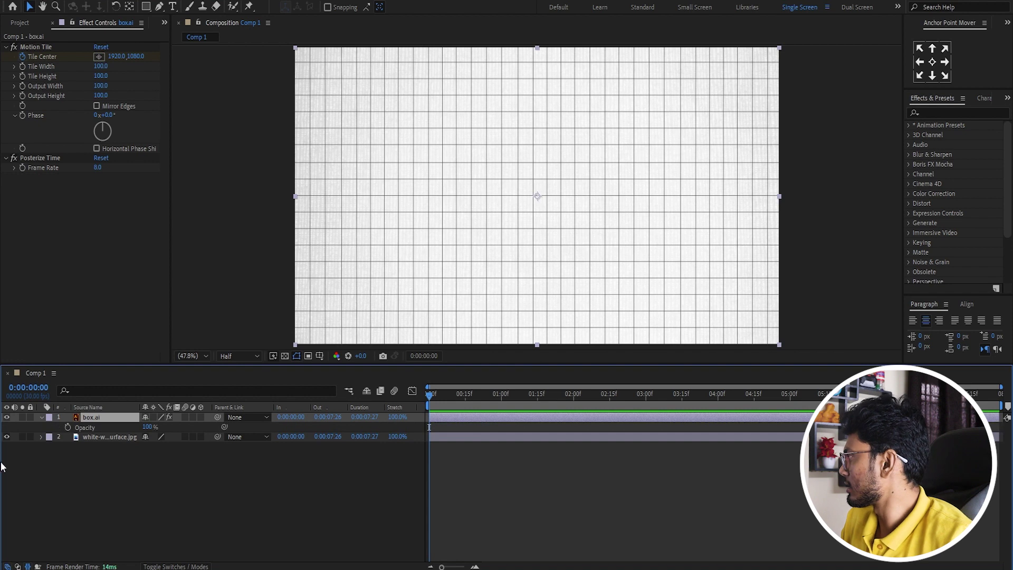
left_click(148, 427)
type("50")
key("Return")
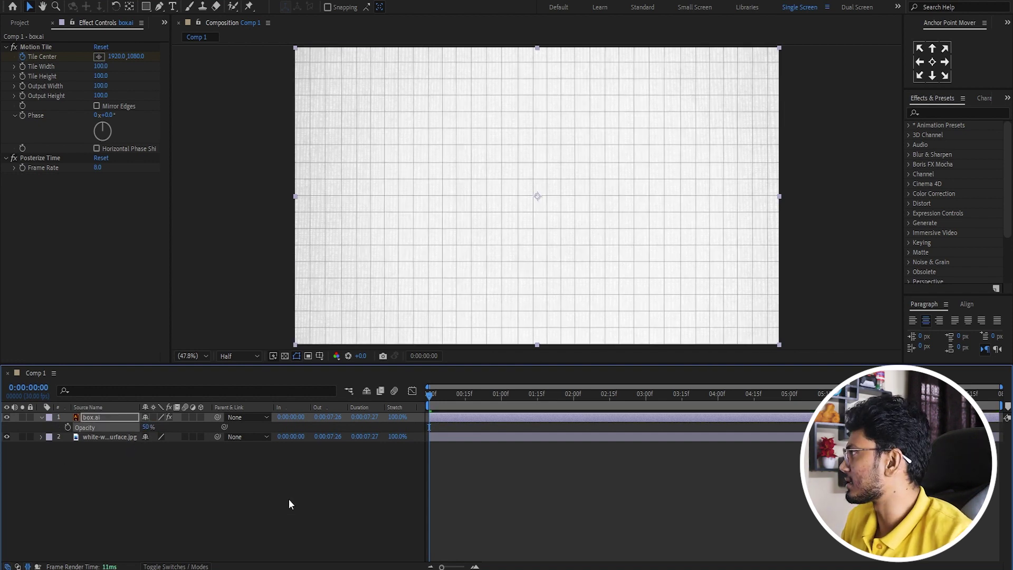
left_click(473, 500)
key("space")
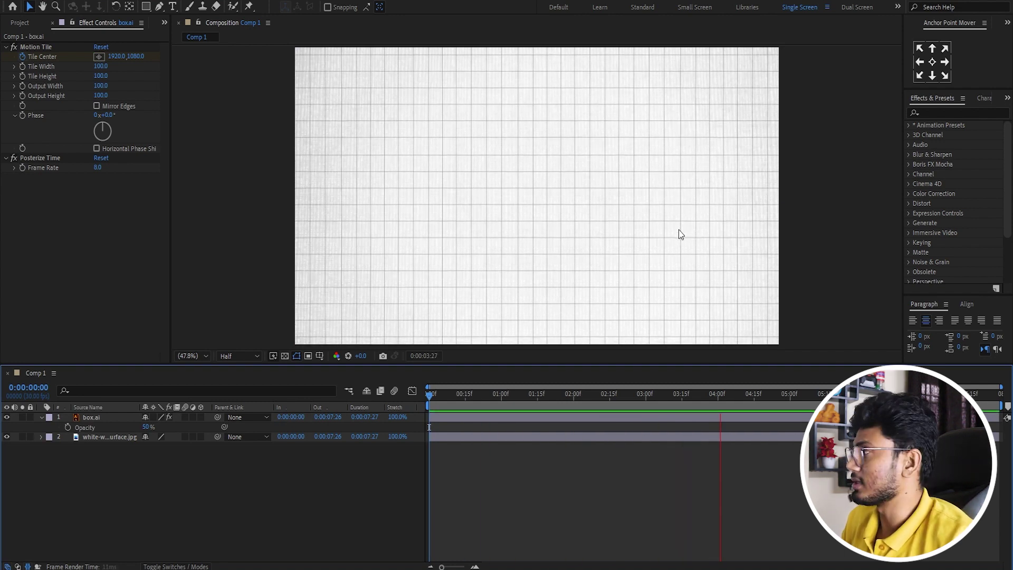
key("space")
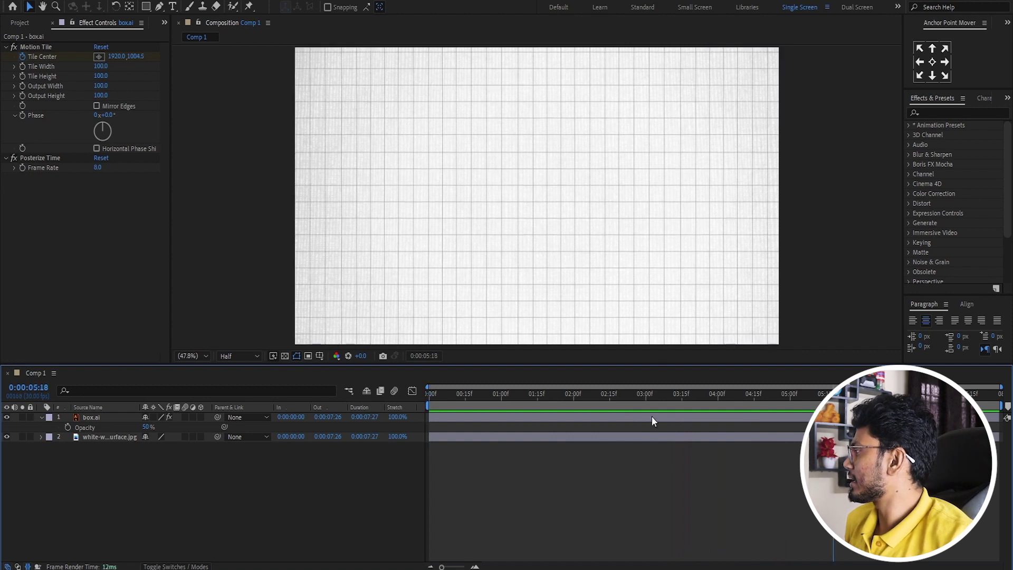
left_click(23, 23)
left_click(48, 128)
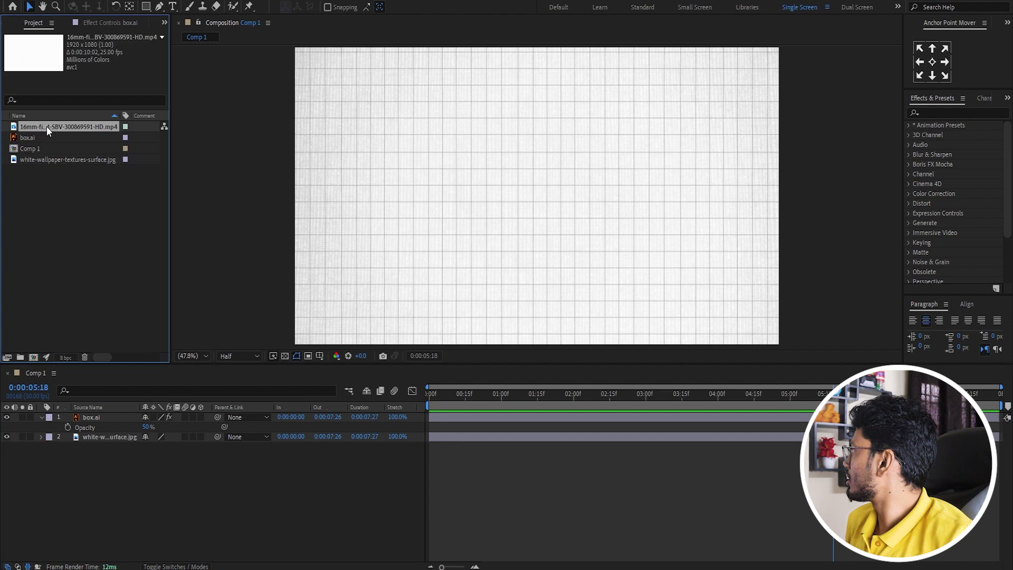
- Add the 16mm film-damage clip to Comp 1 as its top layer
left_click_drag(64, 139, 75, 413)
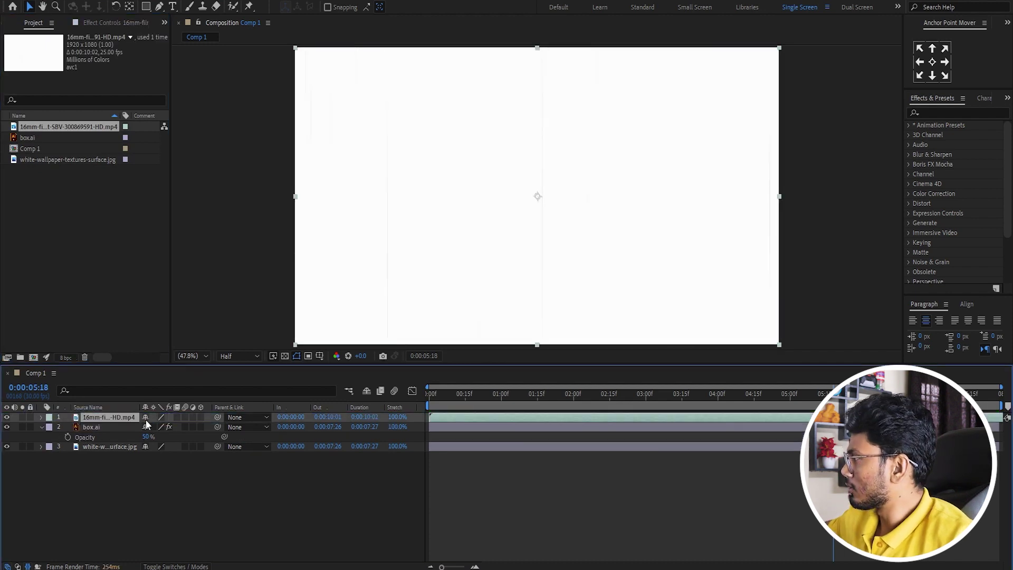
left_click(247, 485)
key("Home")
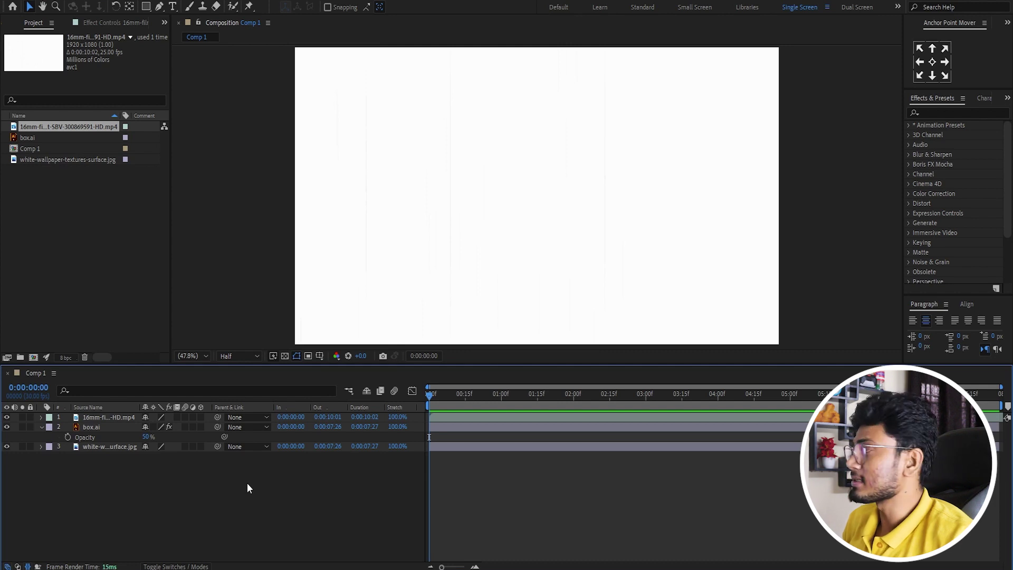
left_click(100, 417)
- Set the 16mm layer's blend mode to Multiply, then import the Date-Animation thumbnail JPG
key("F4")
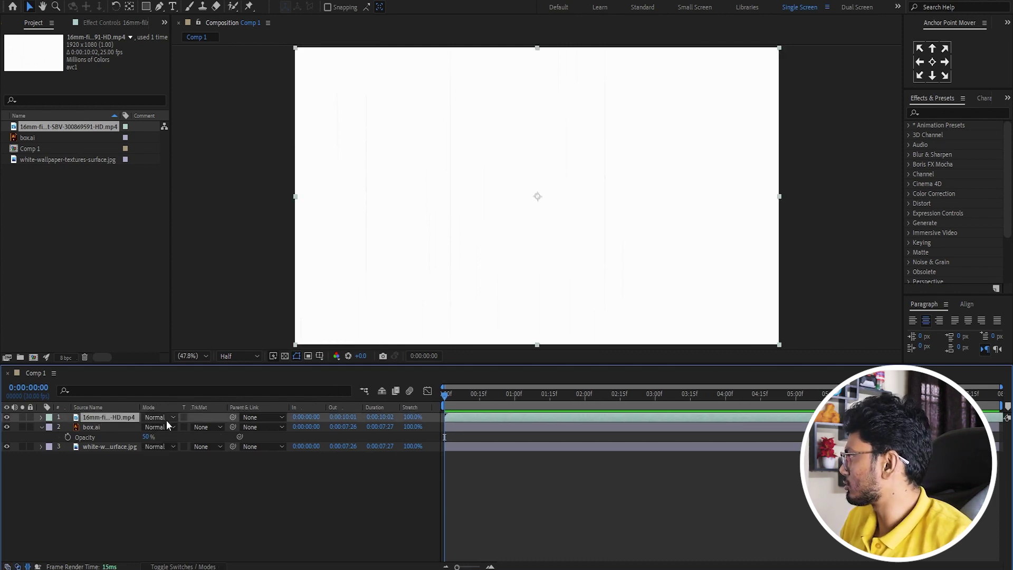
left_click(170, 418)
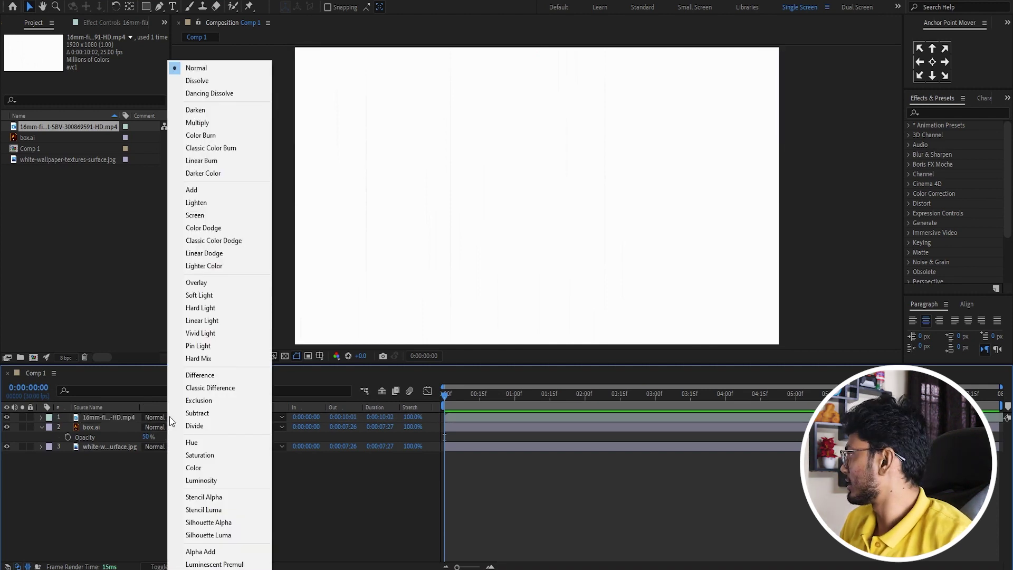
left_click(209, 216)
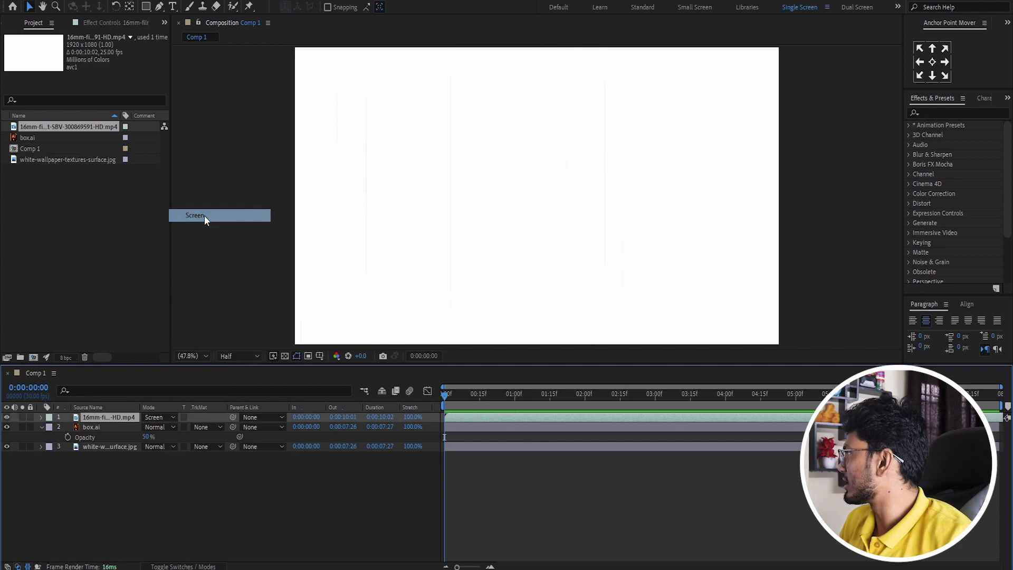
left_click(162, 418)
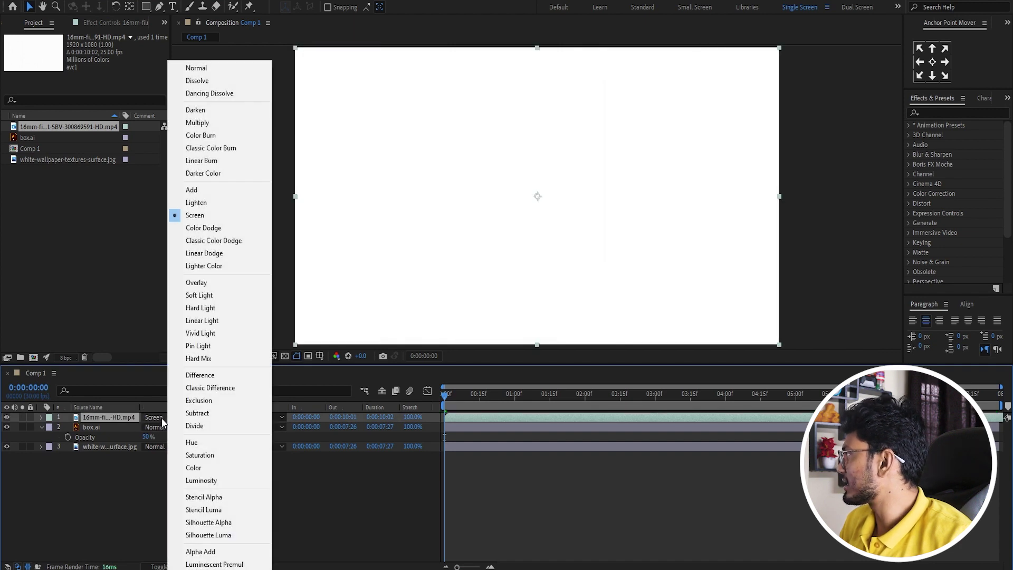
left_click(197, 123)
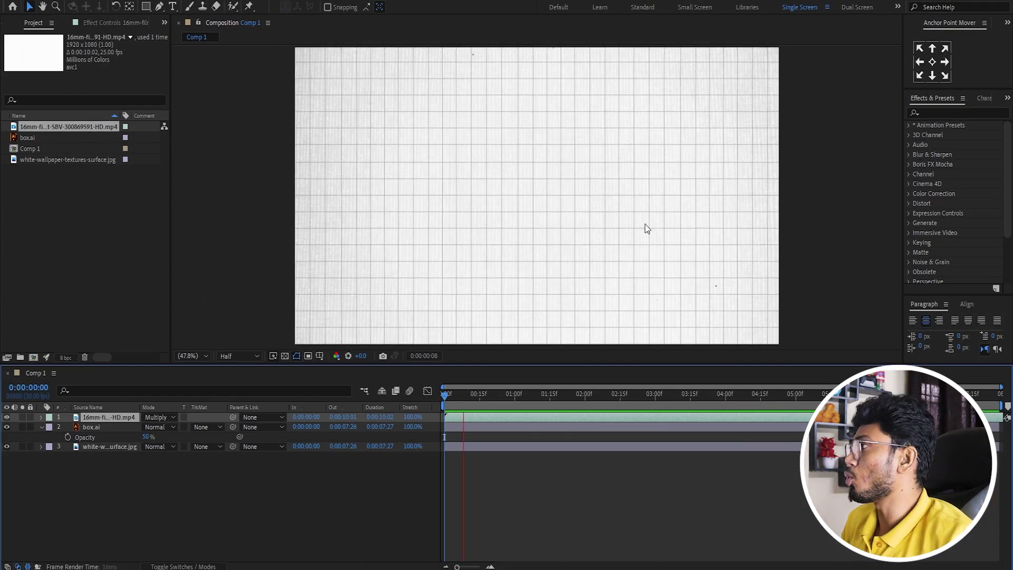
left_click(464, 399)
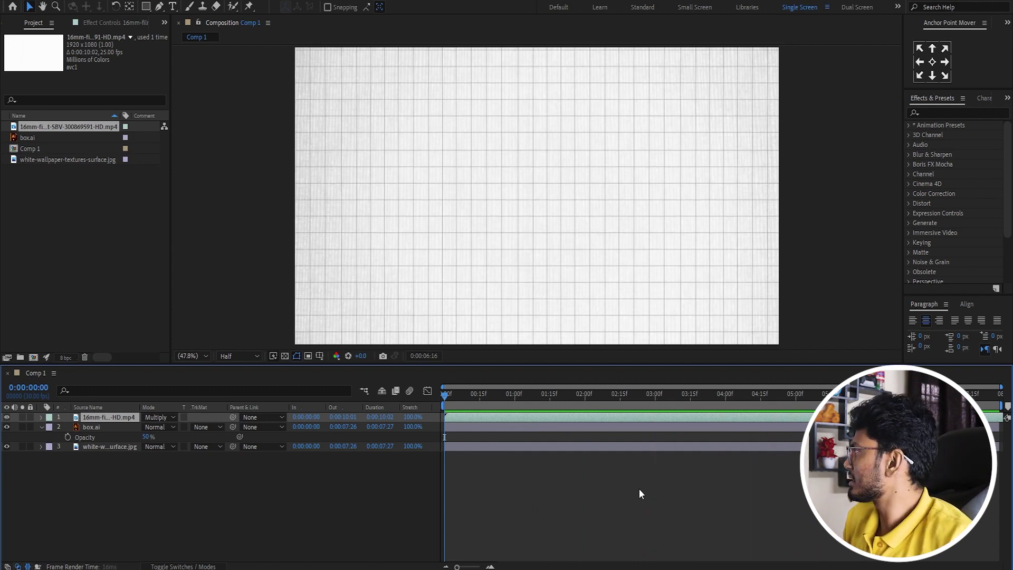
double_click(61, 243)
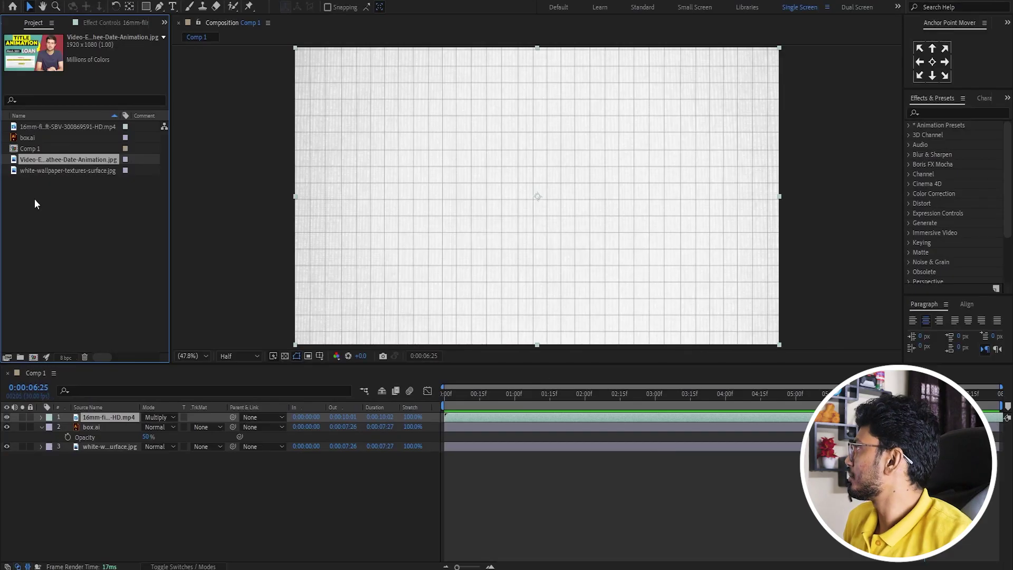
- Add the Date-Animation thumbnail as the top layer and scale it to 83%
left_click_drag(58, 378, 62, 416)
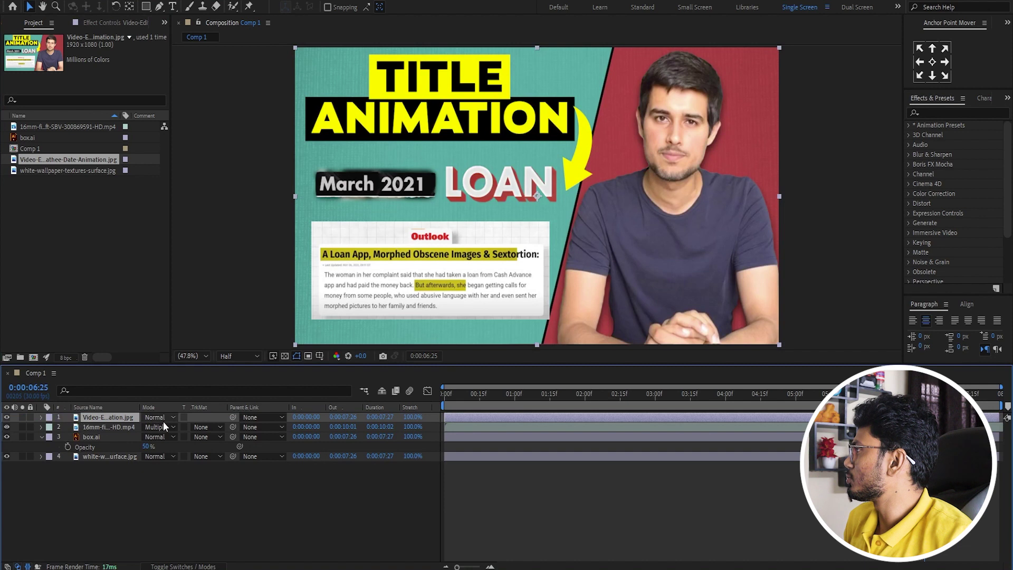
key("s")
left_click_drag(154, 426, 146, 426)
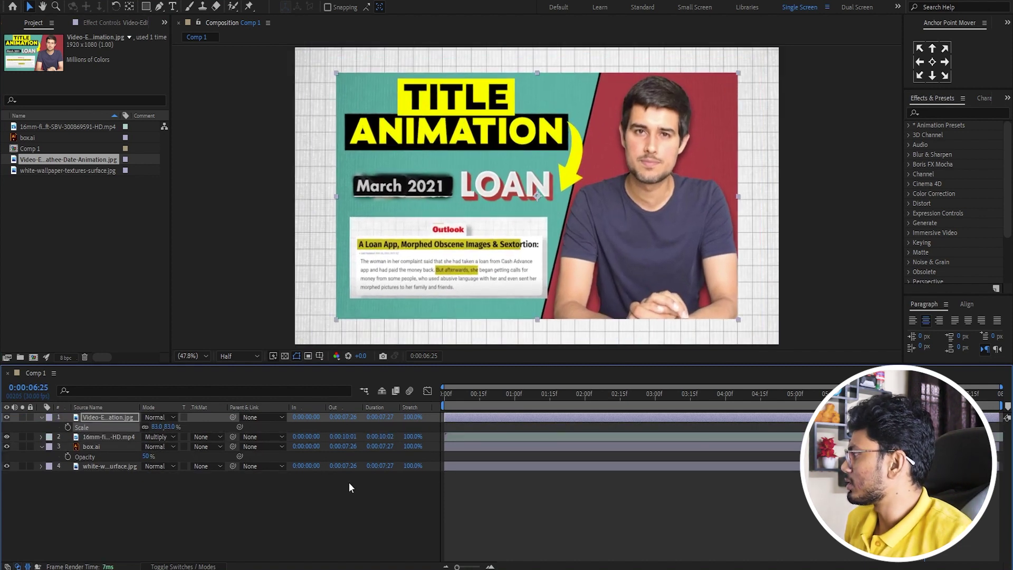
left_click(500, 530)
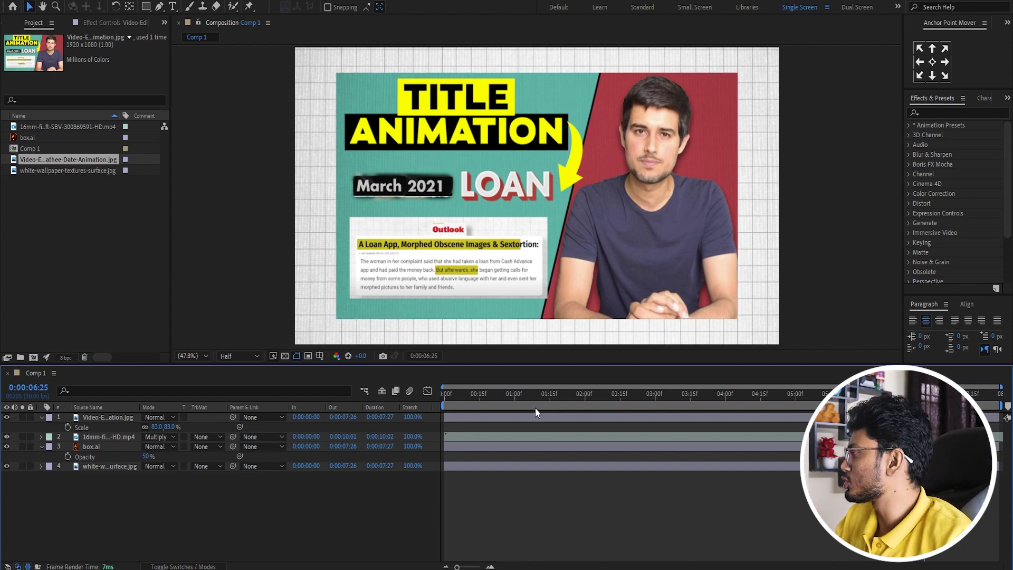
left_click(502, 416)
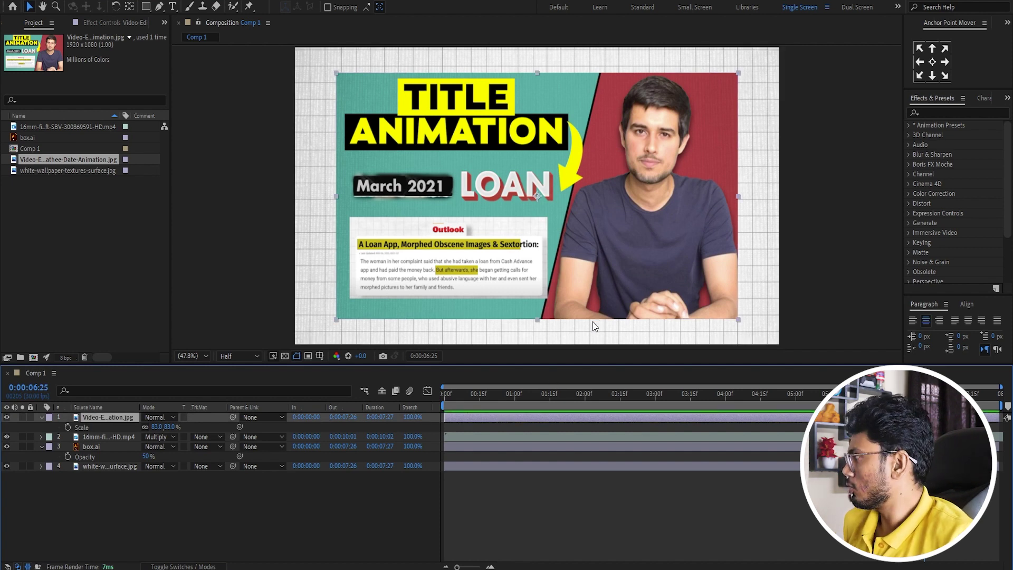
key("ctrl+space")
- Give the thumbnail a Drop Shadow with softness 40 and 60% opacity, then preview
type("dro")
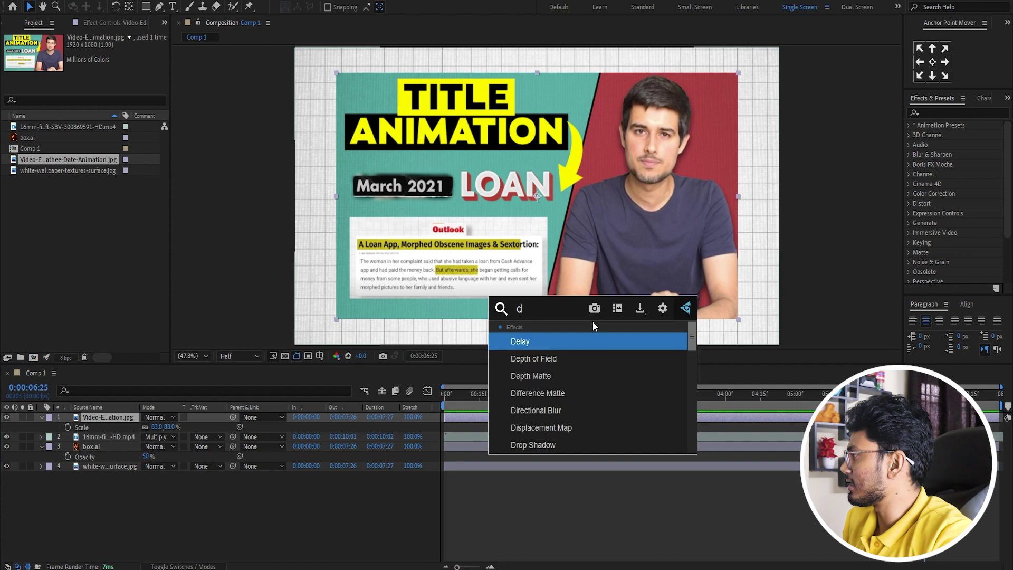
key("Return")
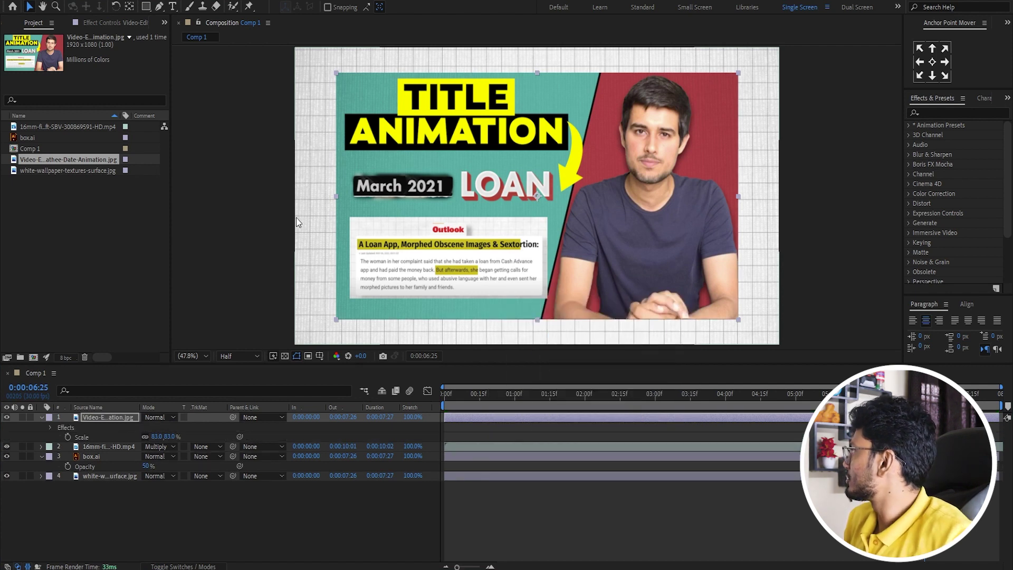
left_click(104, 21)
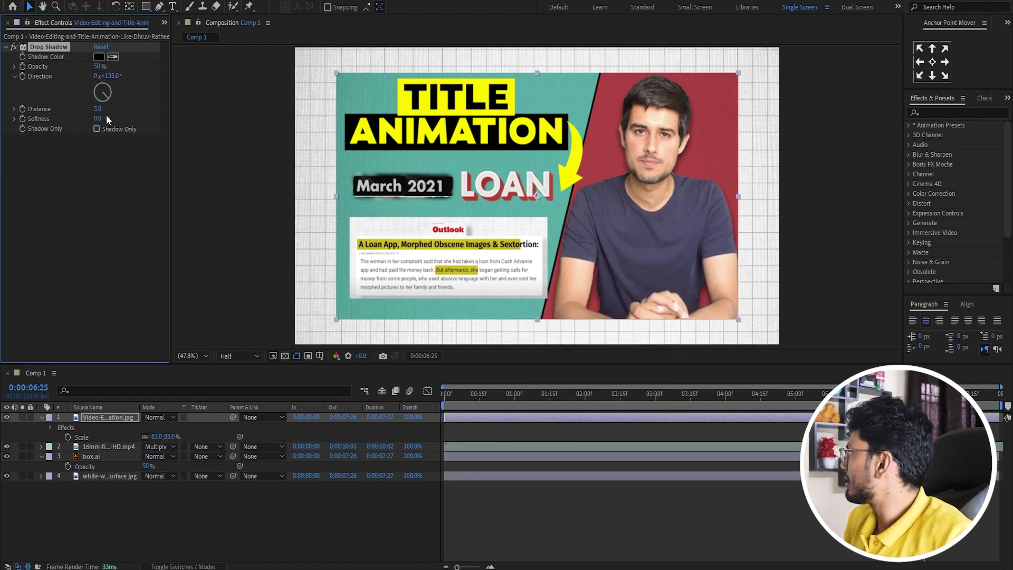
left_click_drag(100, 109, 120, 109)
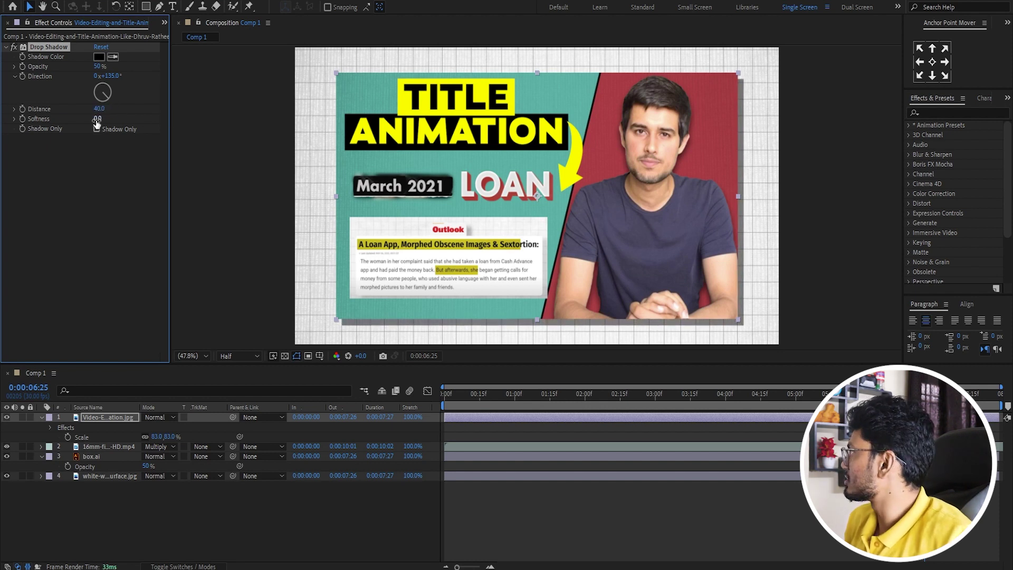
left_click_drag(101, 118, 109, 118)
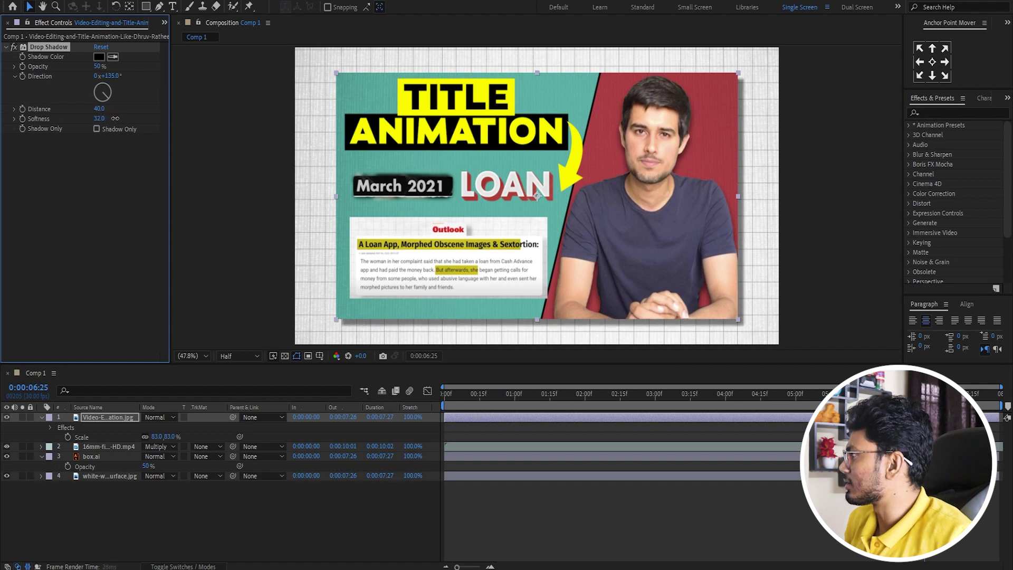
left_click_drag(106, 122, 104, 123)
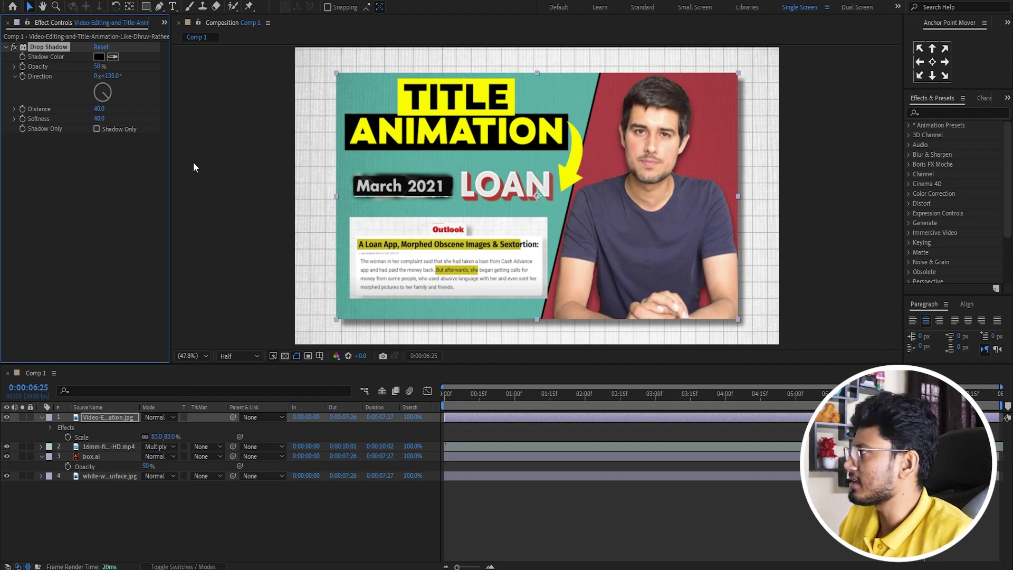
left_click(106, 70)
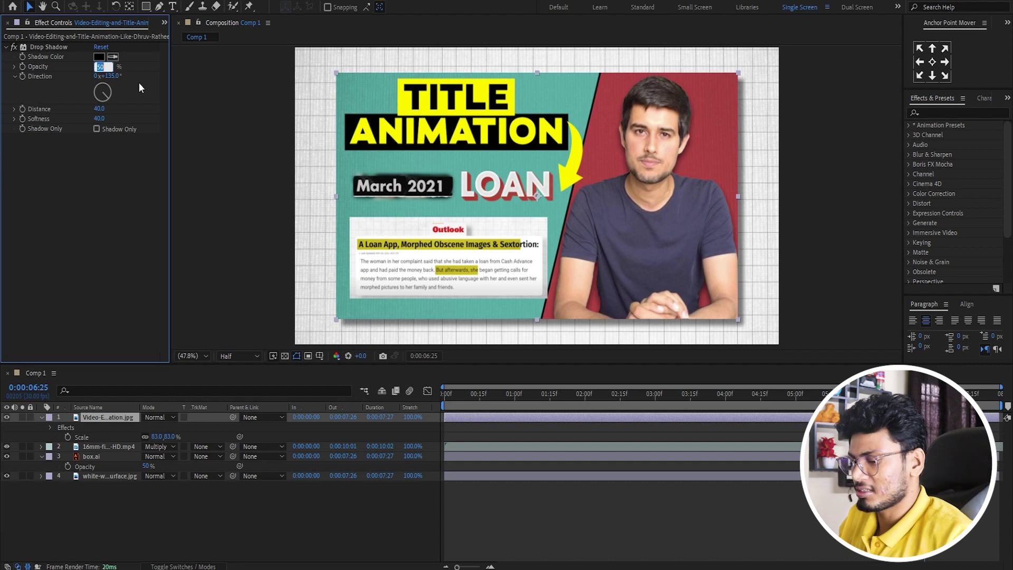
type("60")
key("Return")
left_click(584, 526)
key("space")
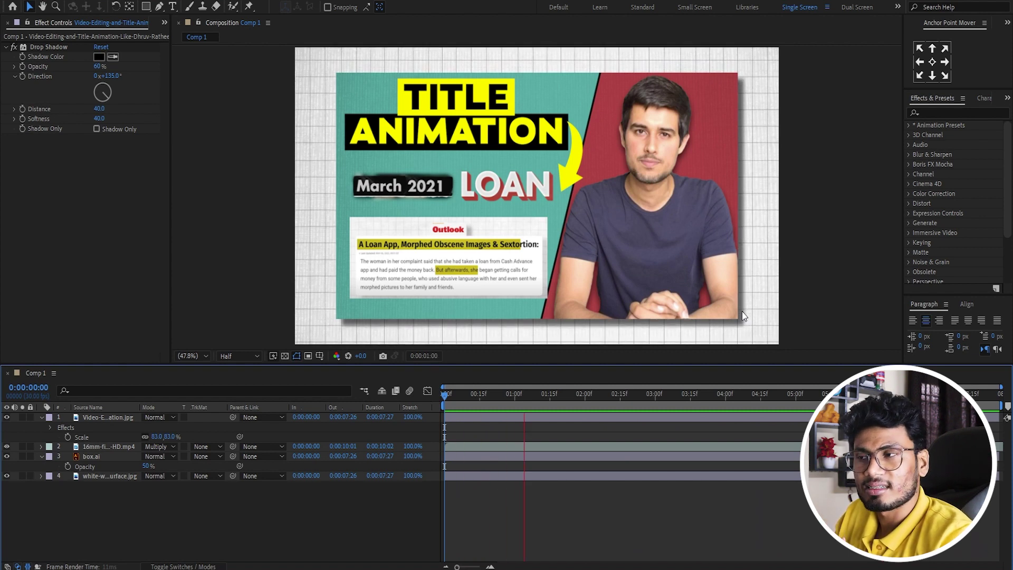
- Search Google for 'news articles' and open the Hindustan Times result
key("space")
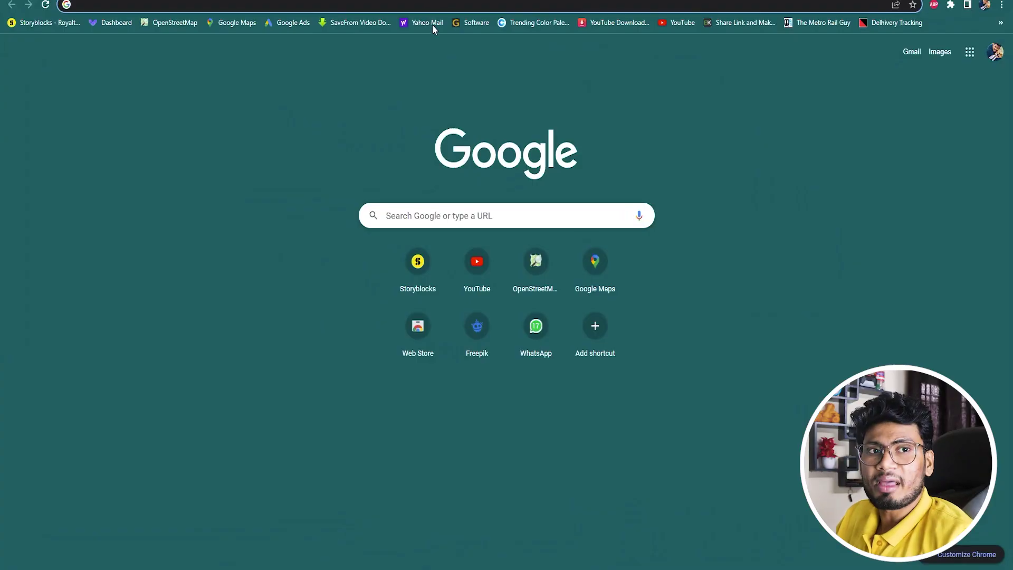
left_click(443, 3)
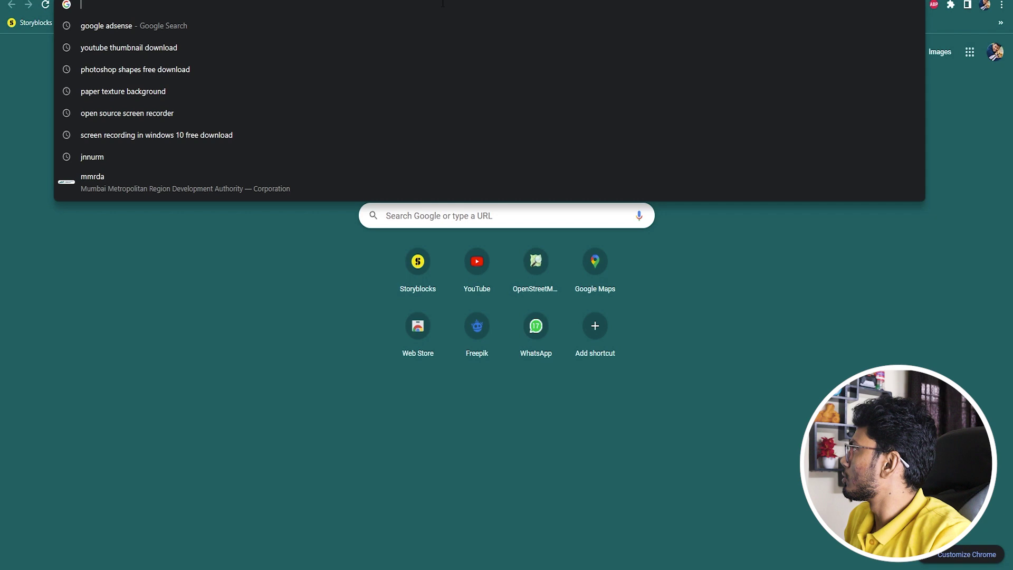
type("news")
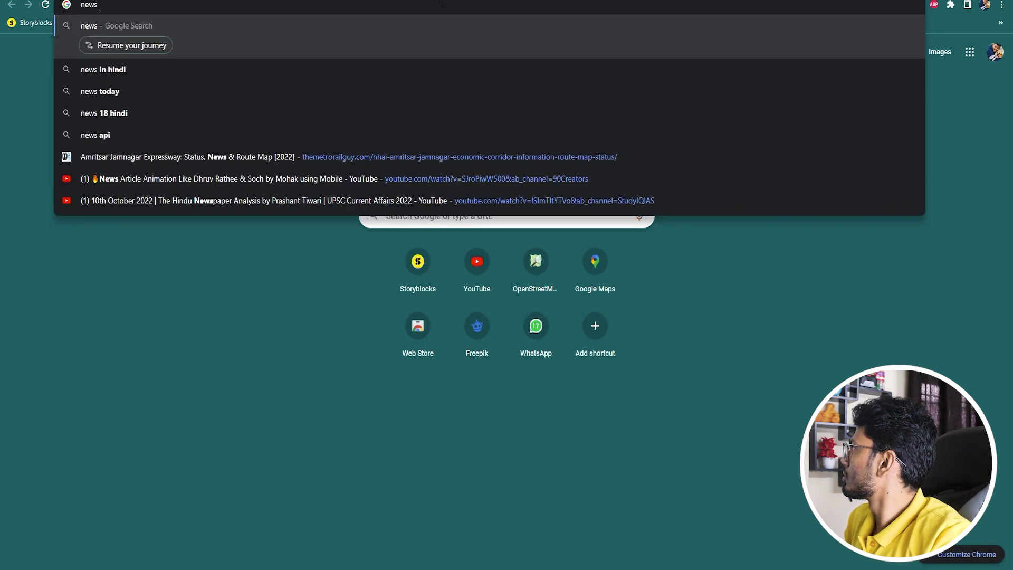
type(" ar")
key("Down")
key("Return")
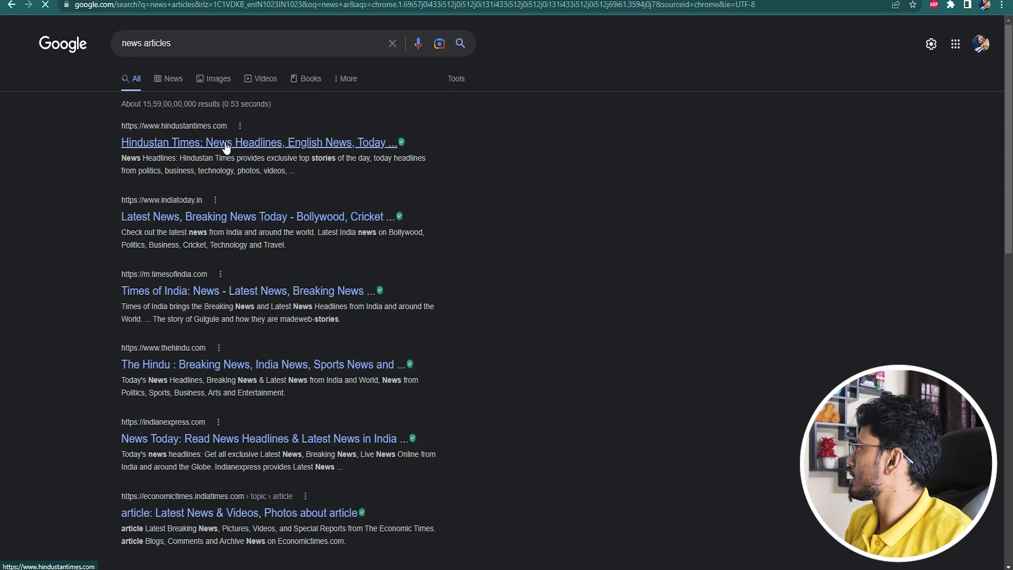
left_click(227, 143)
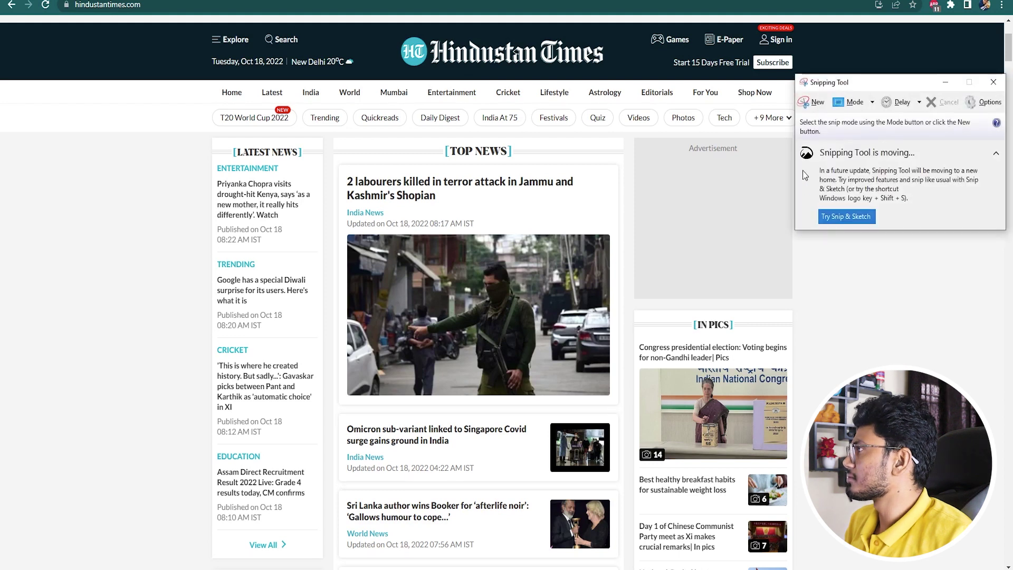
- Snip the Hindustan Times headline card and save it into E:\YT\EZEdit\Source file
key("ctrl+n")
left_click_drag(333, 137, 621, 232)
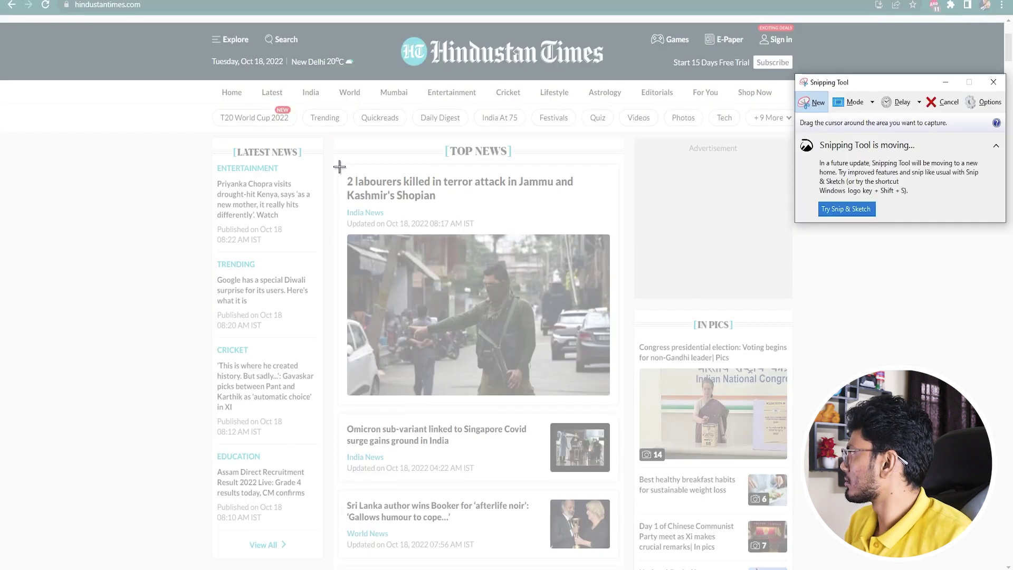
key("ctrl+n")
left_click_drag(339, 166, 615, 229)
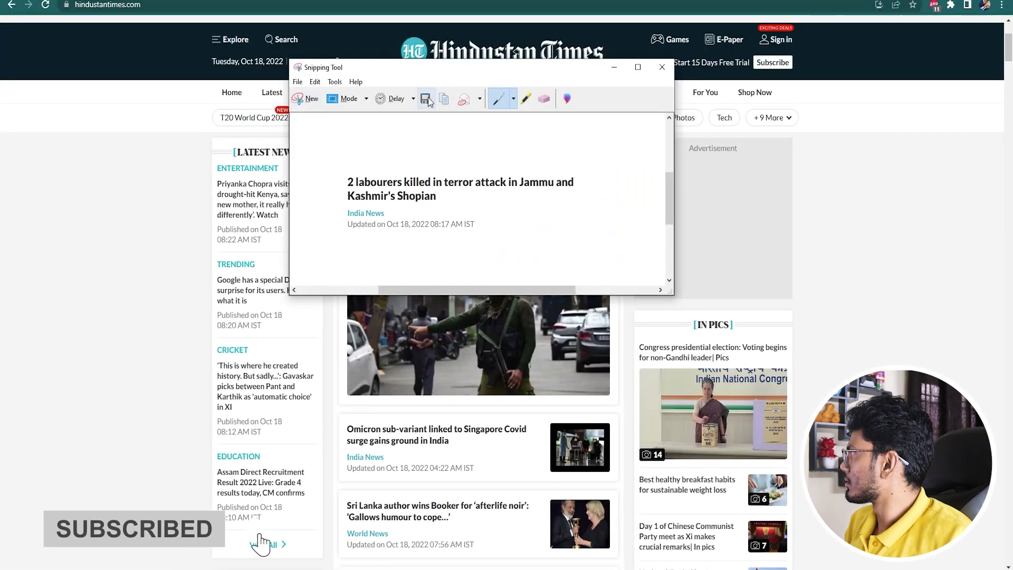
left_click(426, 98)
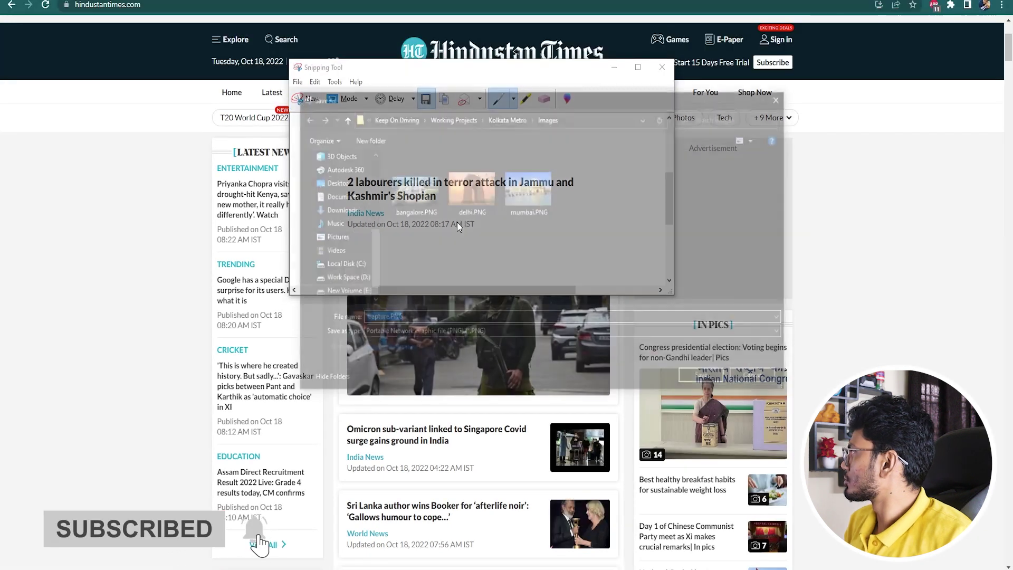
left_click(340, 292)
double_click(750, 185)
double_click(407, 170)
type("Vector")
key("Return")
- Snip the TOP NEWS label and save it as 'top' in the same folder
key("ctrl+n")
left_click_drag(441, 139, 517, 166)
key("ctrl+s")
type("top")
key("Return")
left_click(785, 129)
scroll(785, 129, "down", 7)
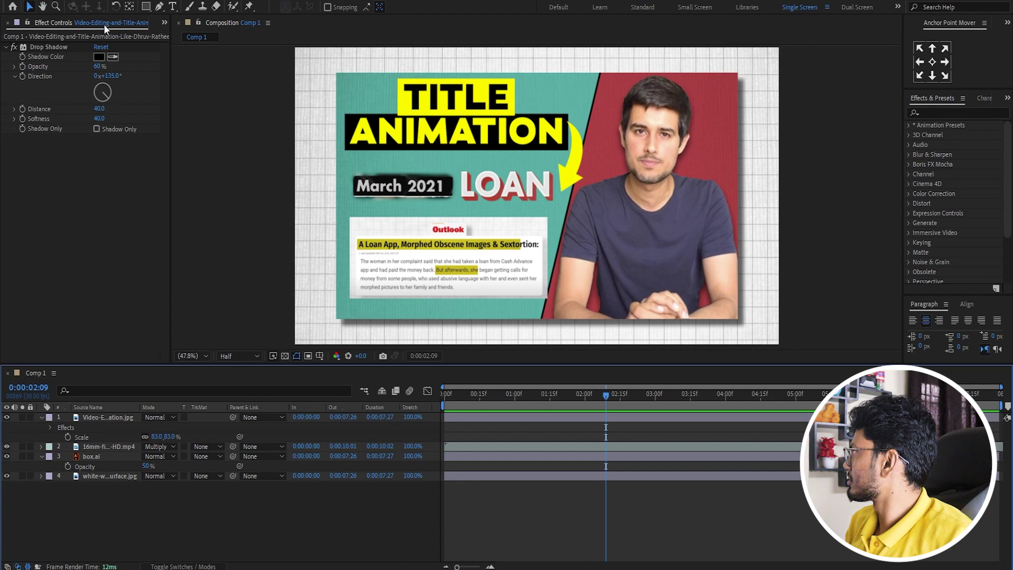
- Import headline.PNG, news b.PNG and photo.PNG from the Source file folder
key("ctrl+i")
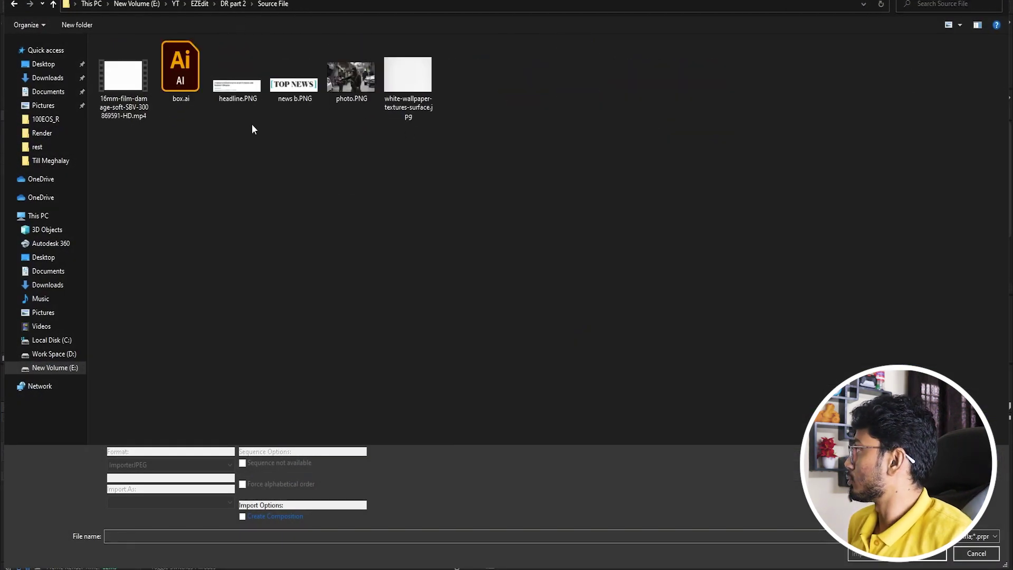
left_click(251, 69)
left_click(288, 91, "ctrl")
left_click(343, 88, "ctrl")
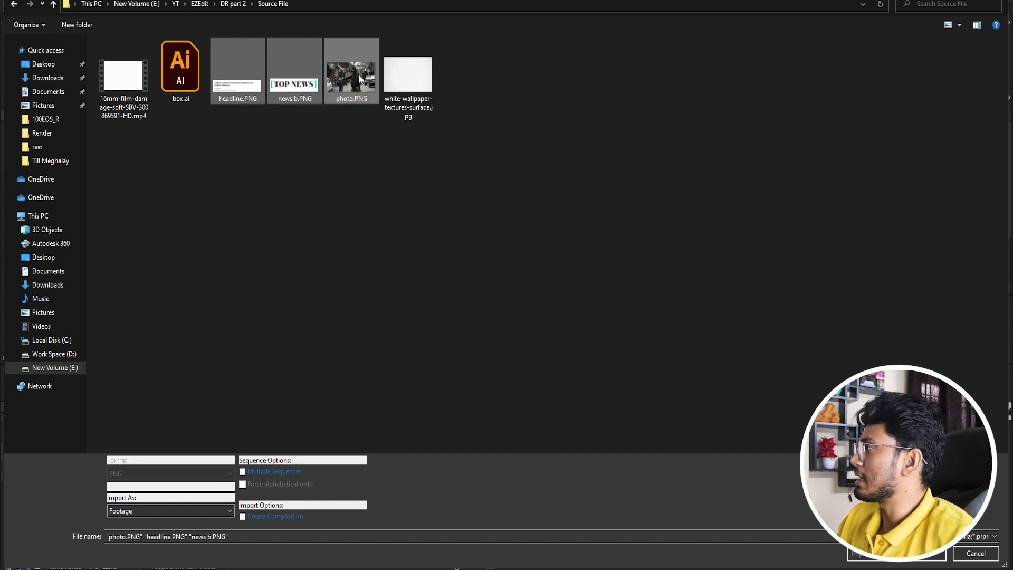
key("Return")
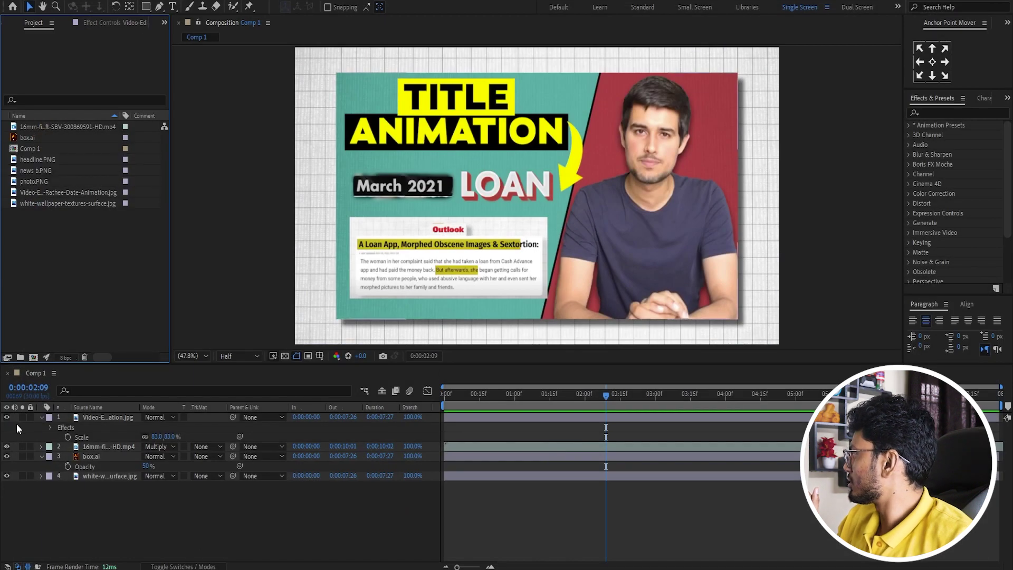
- Hide the old thumbnail layer, then add headline.PNG to Comp 1 and scale it up to about 288%
left_click(6, 417)
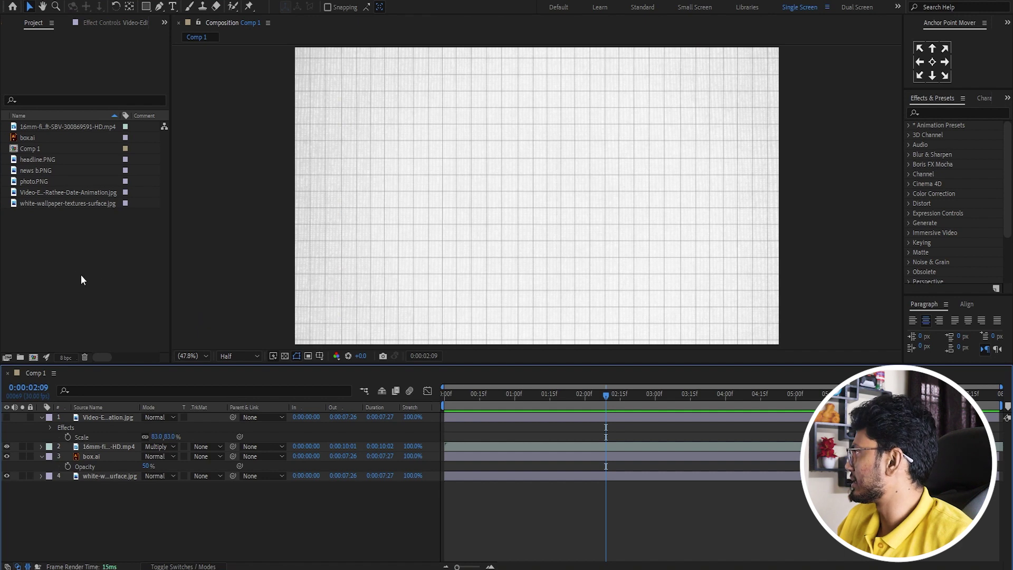
left_click(37, 161)
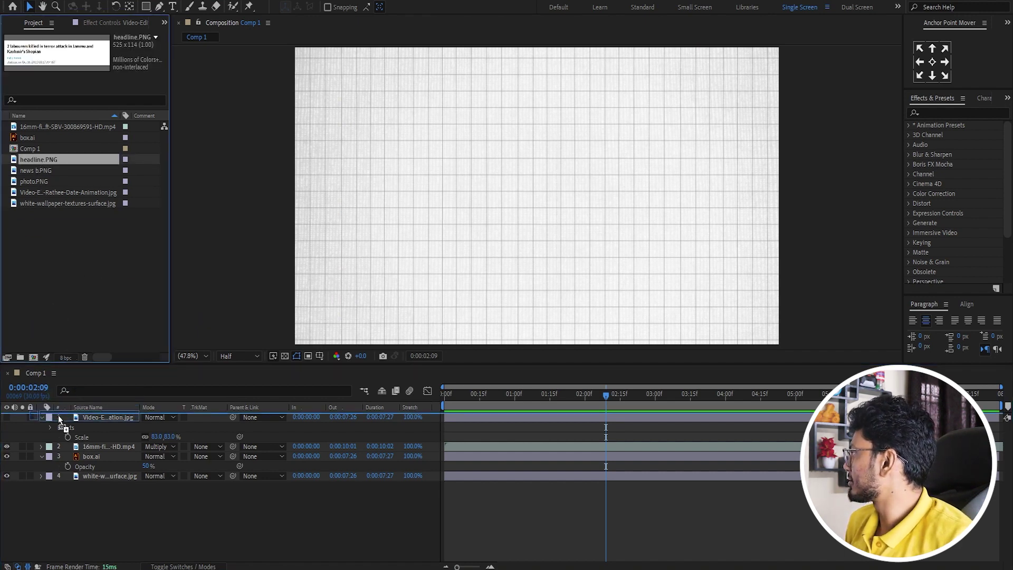
left_click_drag(62, 392, 58, 416)
key("s")
left_click_drag(157, 427, 258, 427)
- Add the news b.PNG TOP NEWS label at 294% scale, then add photo.PNG as a hidden layer
left_click(37, 171)
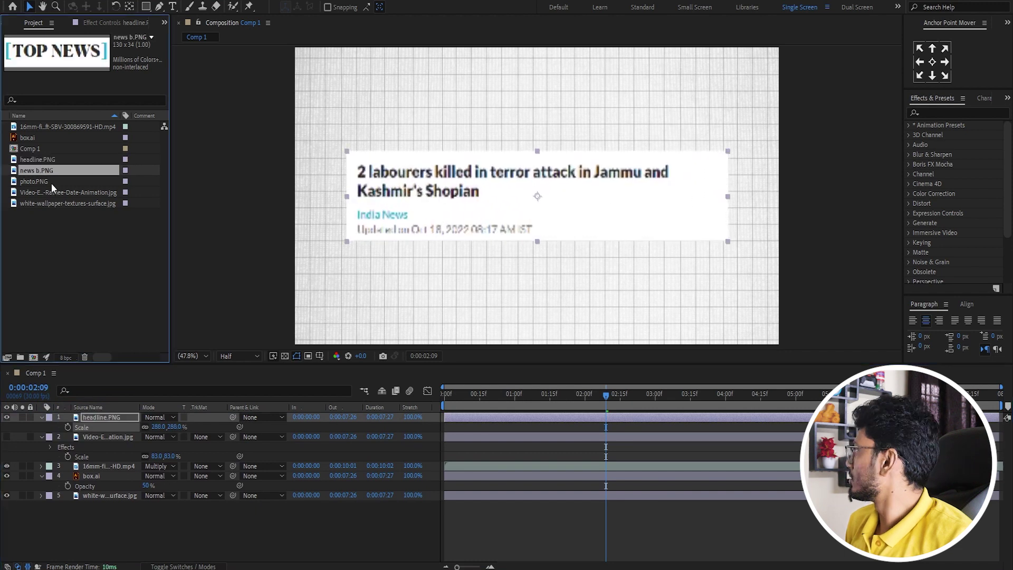
left_click_drag(46, 173, 79, 417)
key("s")
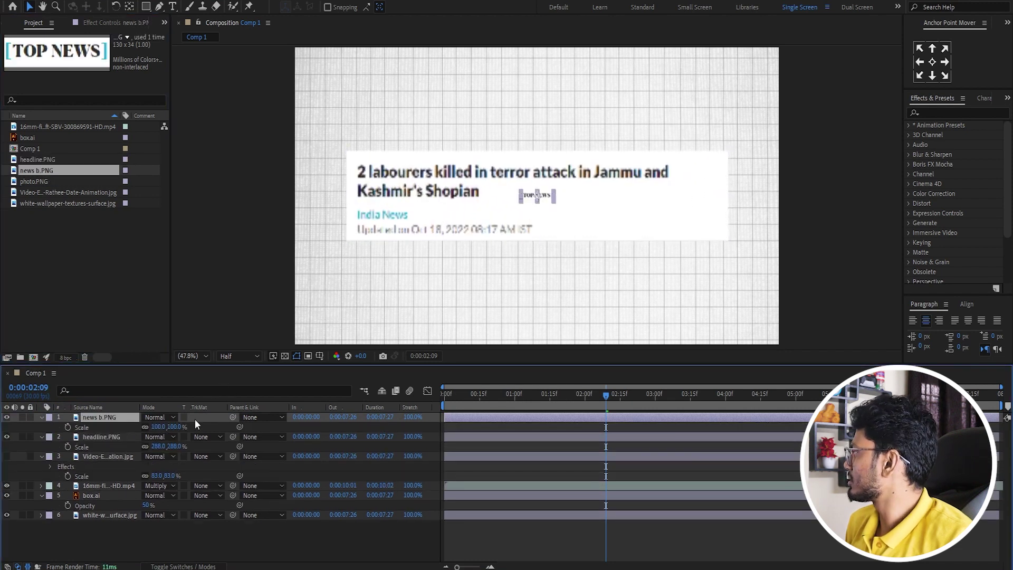
left_click_drag(159, 427, 259, 425)
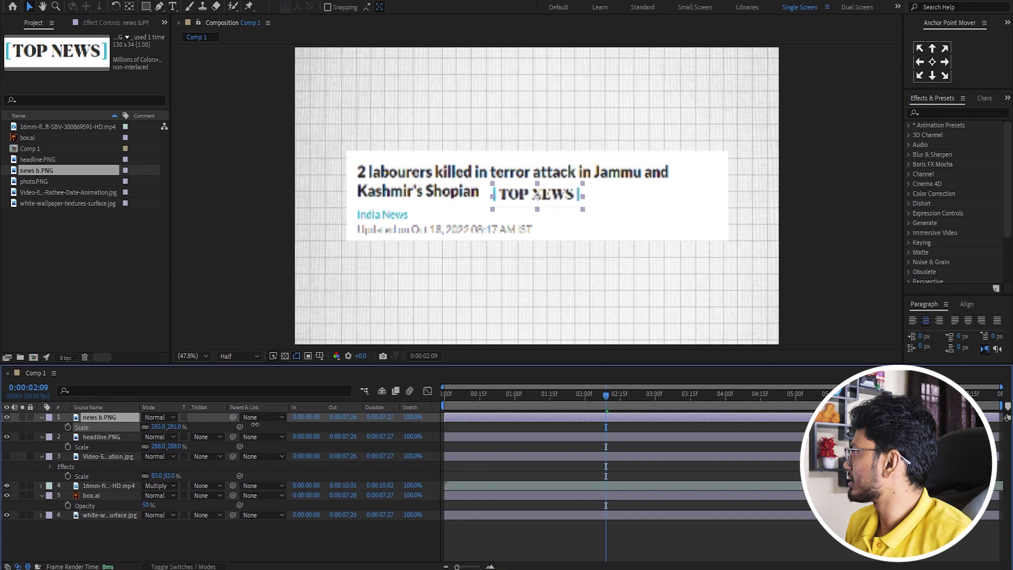
left_click(31, 181)
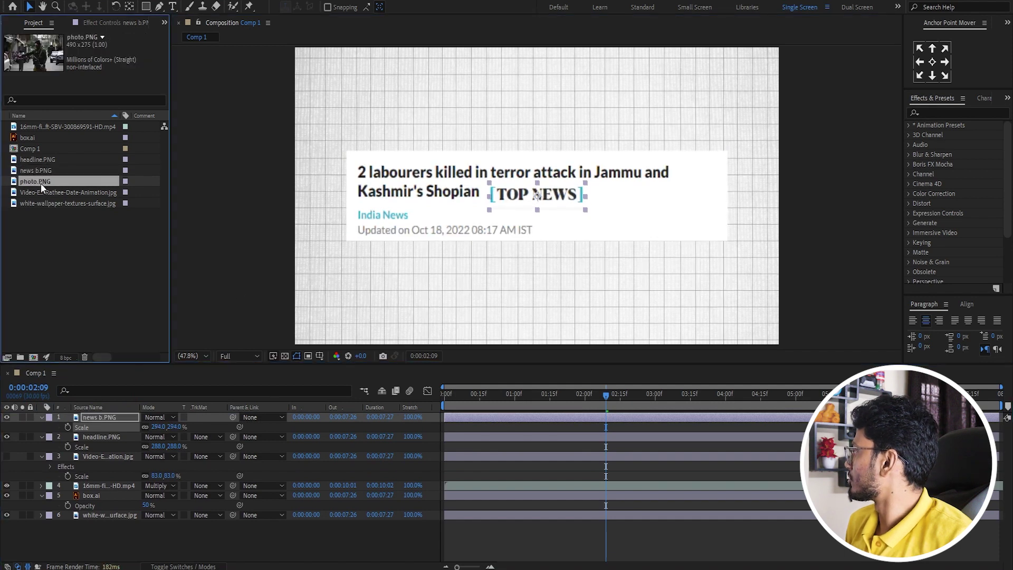
left_click_drag(40, 184, 106, 414)
key("s")
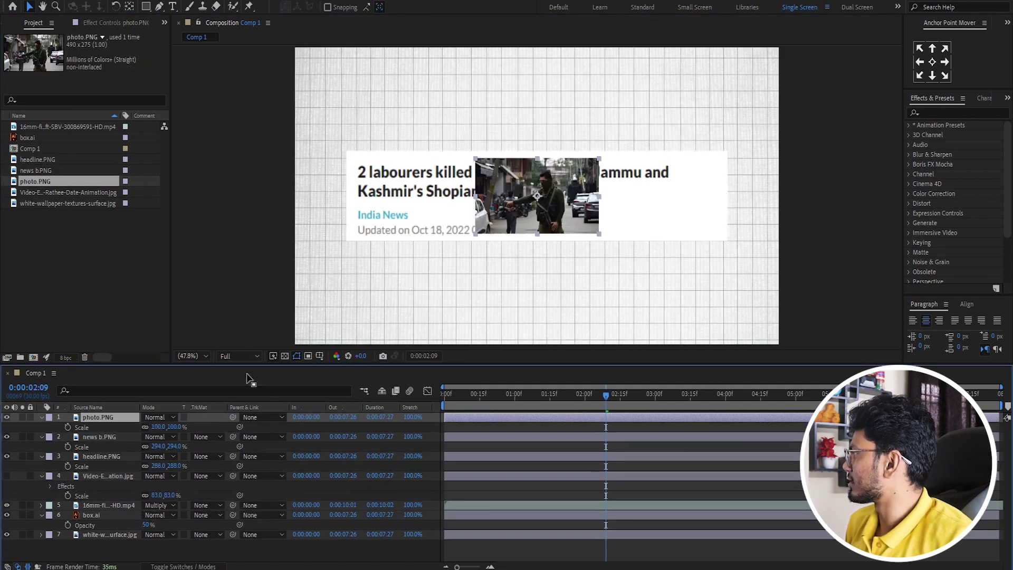
left_click(7, 417)
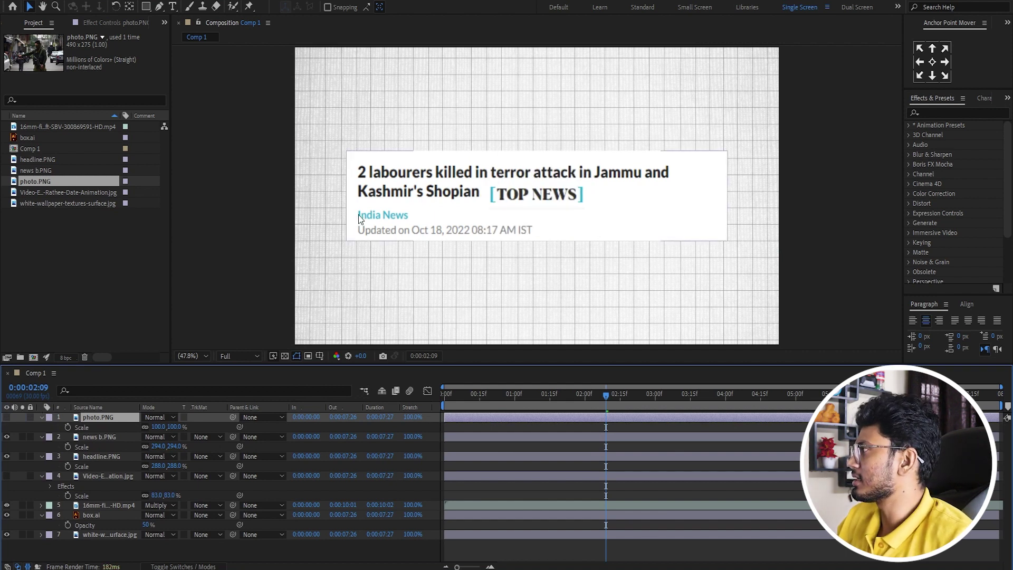
- Move TOP NEWS above the headline card, centre both horizontally, and deselect all layers
left_click(568, 201)
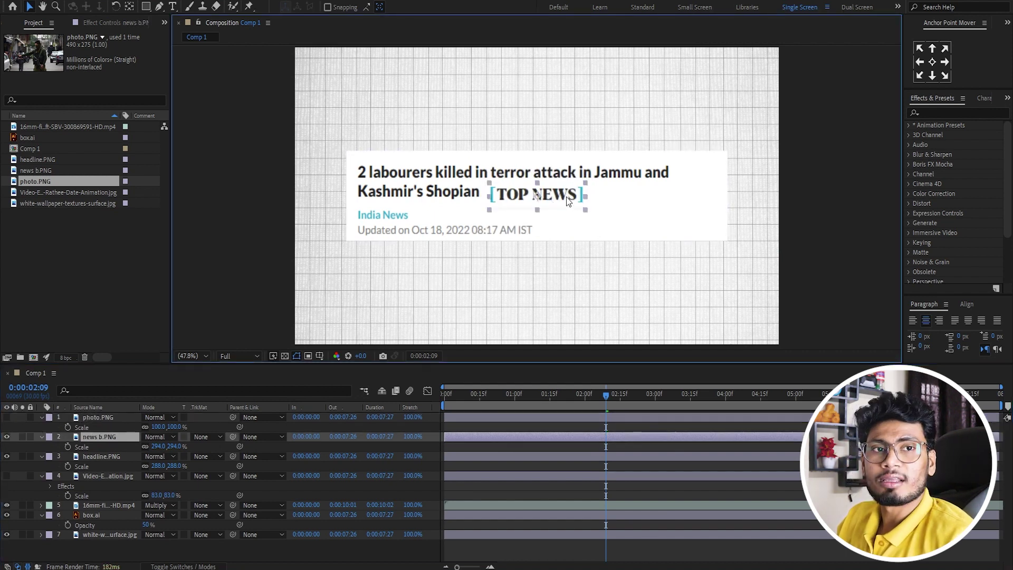
left_click_drag(567, 190, 566, 143)
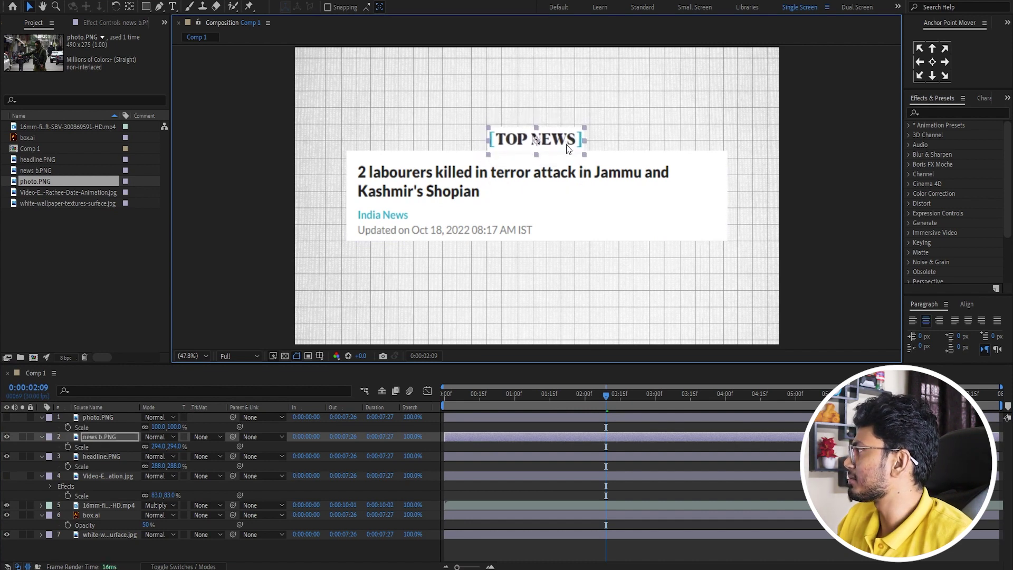
left_click(575, 184)
left_click(562, 140, "shift")
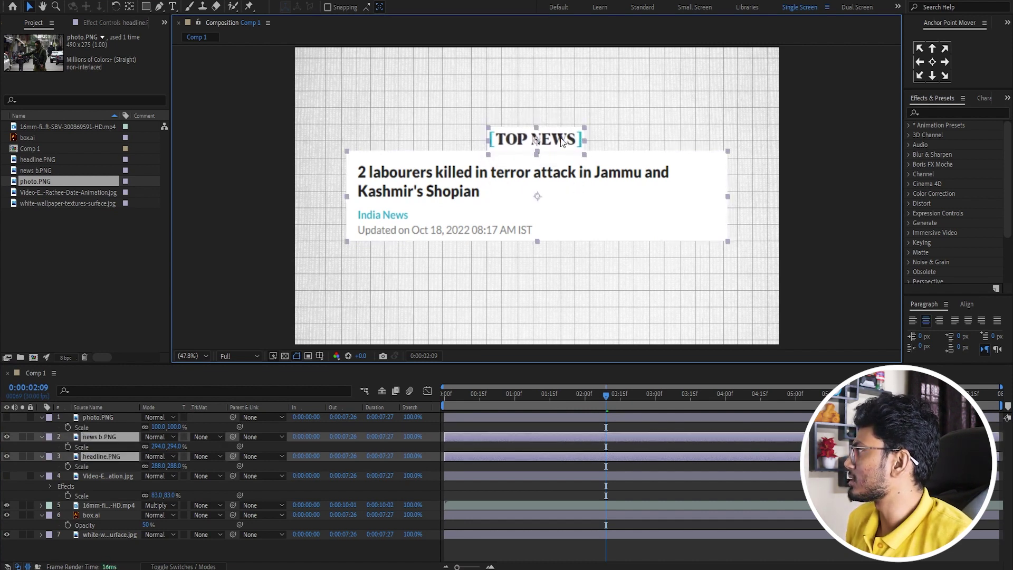
left_click(966, 304)
left_click(931, 333)
left_click(758, 551)
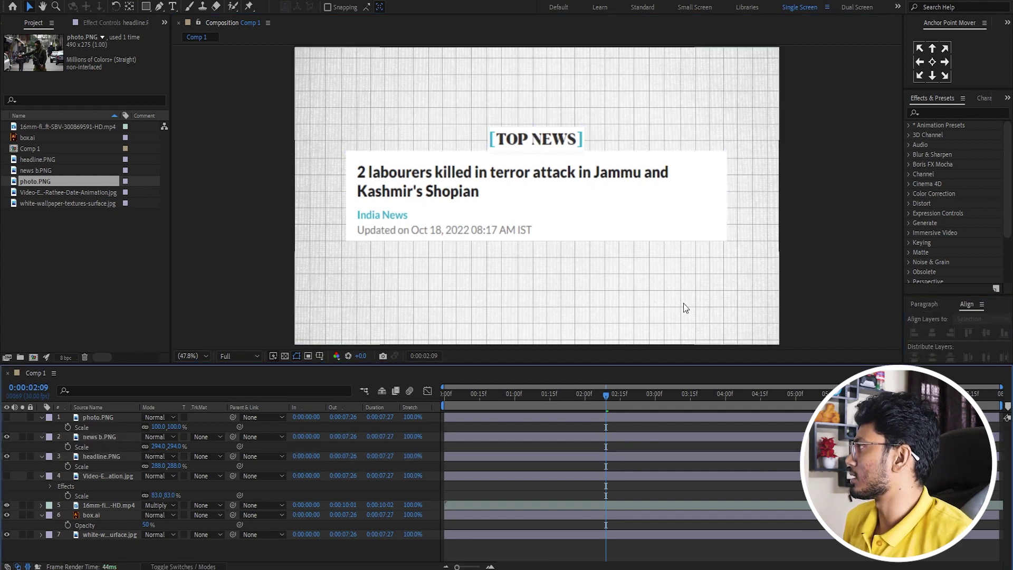
left_click(646, 213)
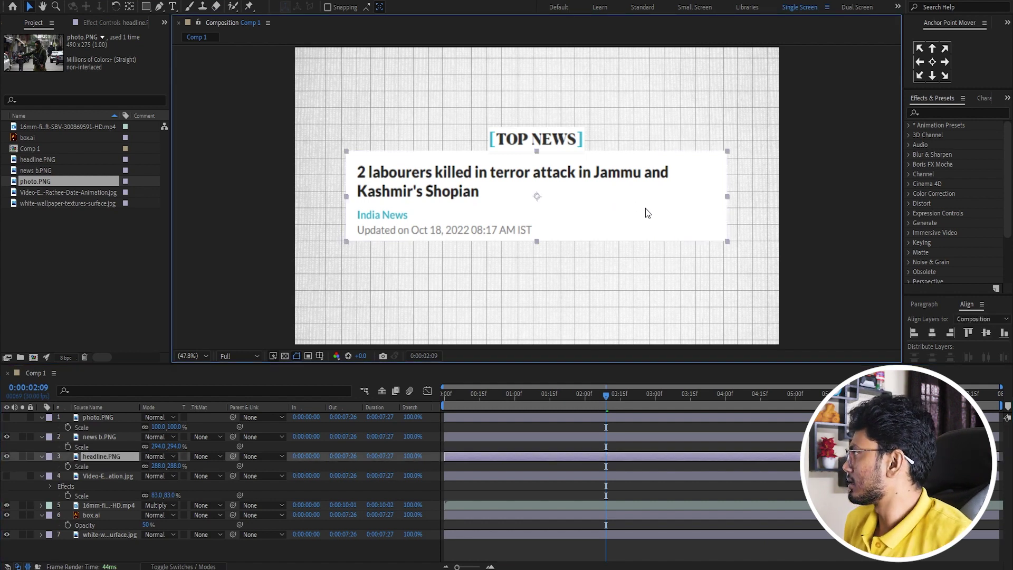
key("F2")
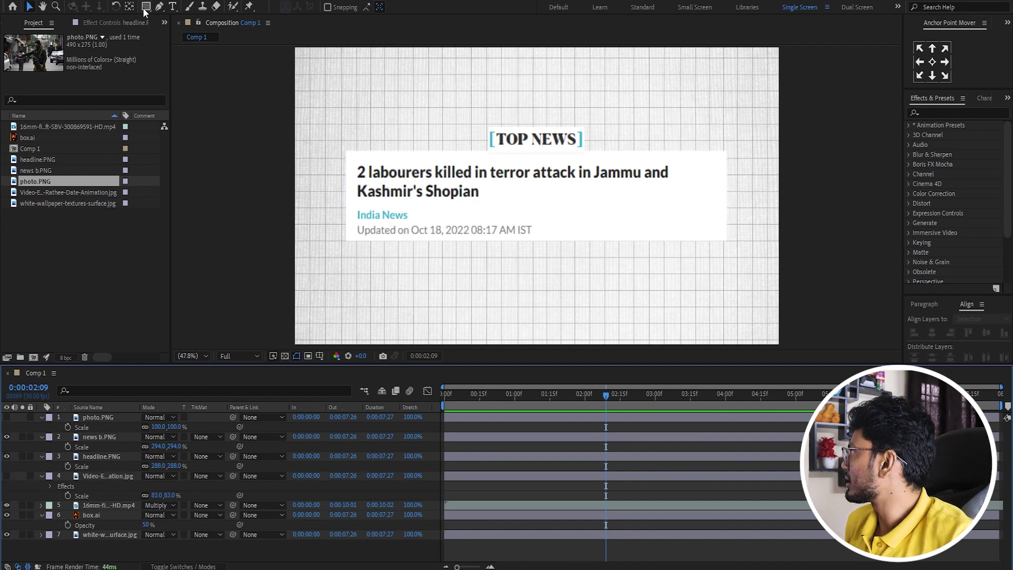
- Draw a Pen path across the first headline line with its fill set to None
left_click(158, 6)
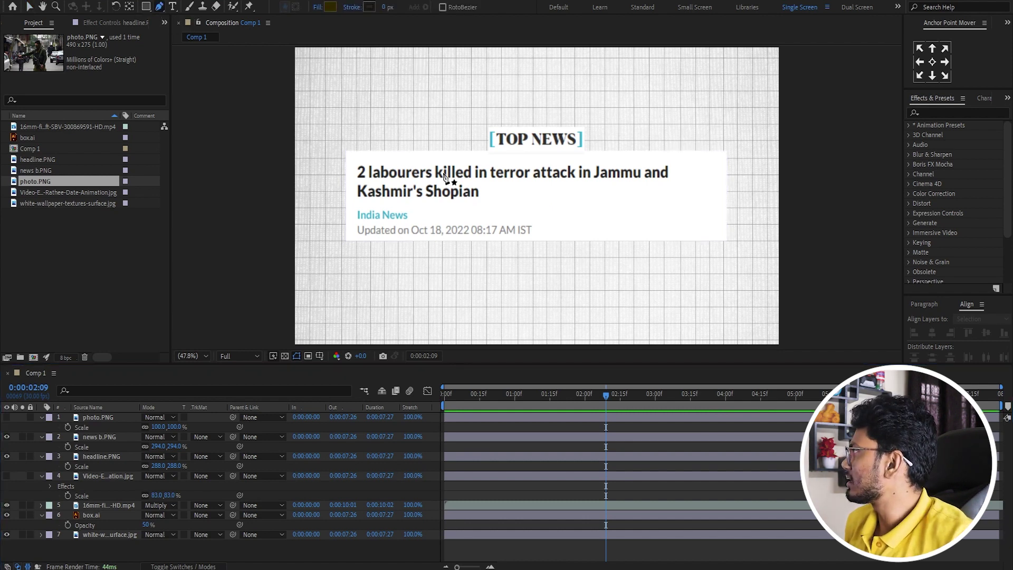
left_click(358, 172)
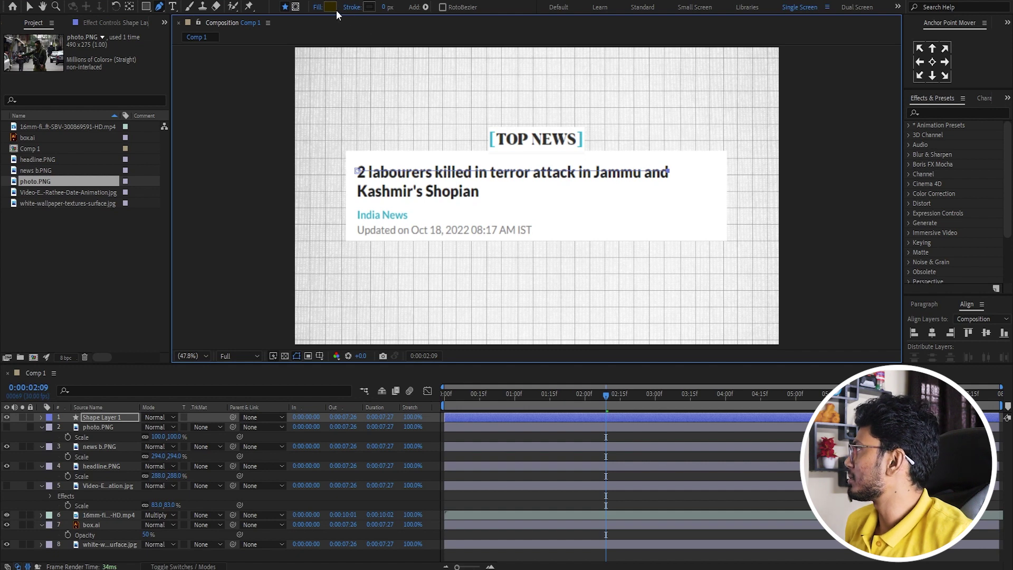
left_click(318, 7)
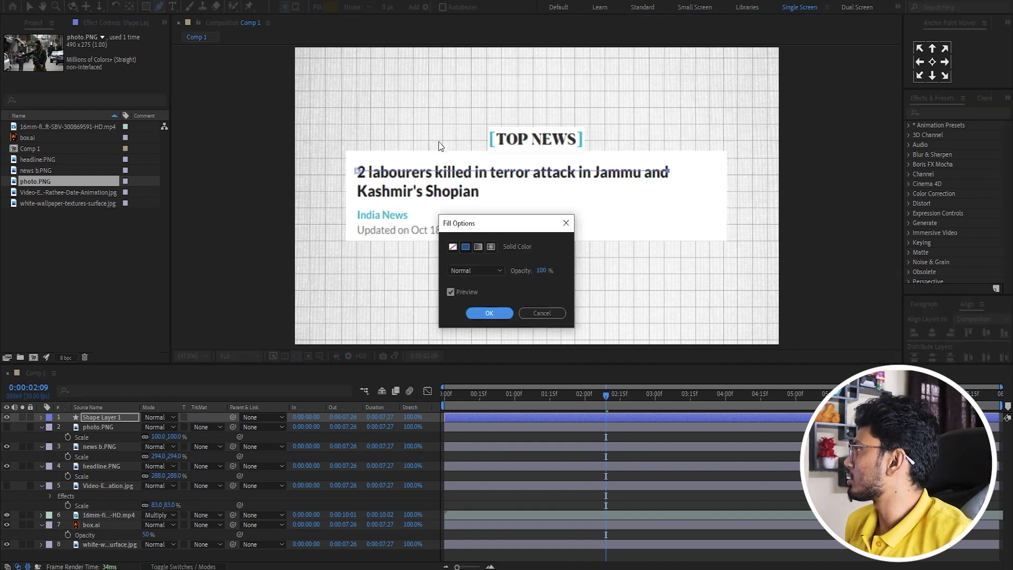
left_click(452, 247)
left_click(489, 313)
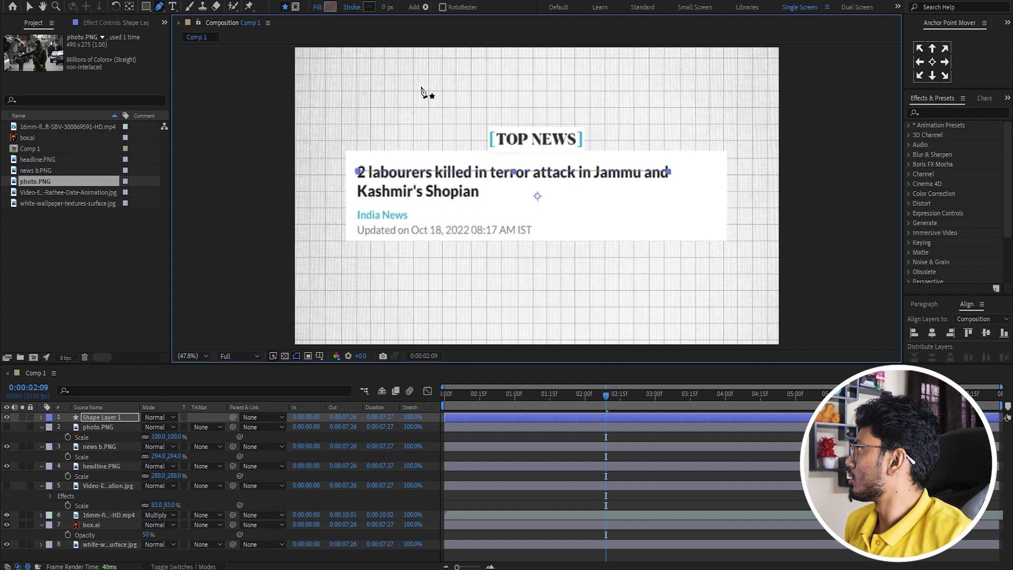
- Give the path a #FFDE00 yellow stroke, 60 px wide
left_click(370, 7)
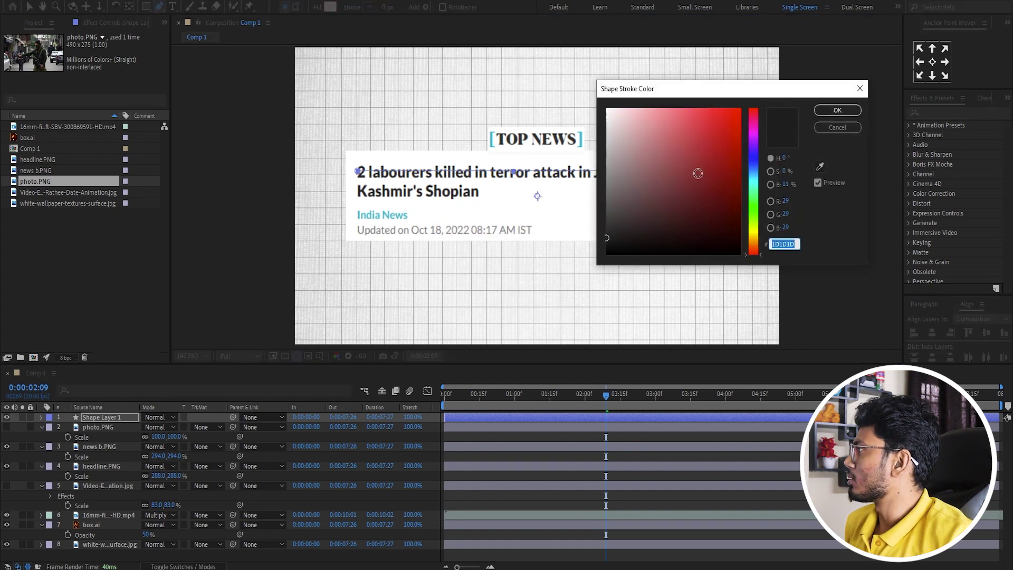
type("FFDE00")
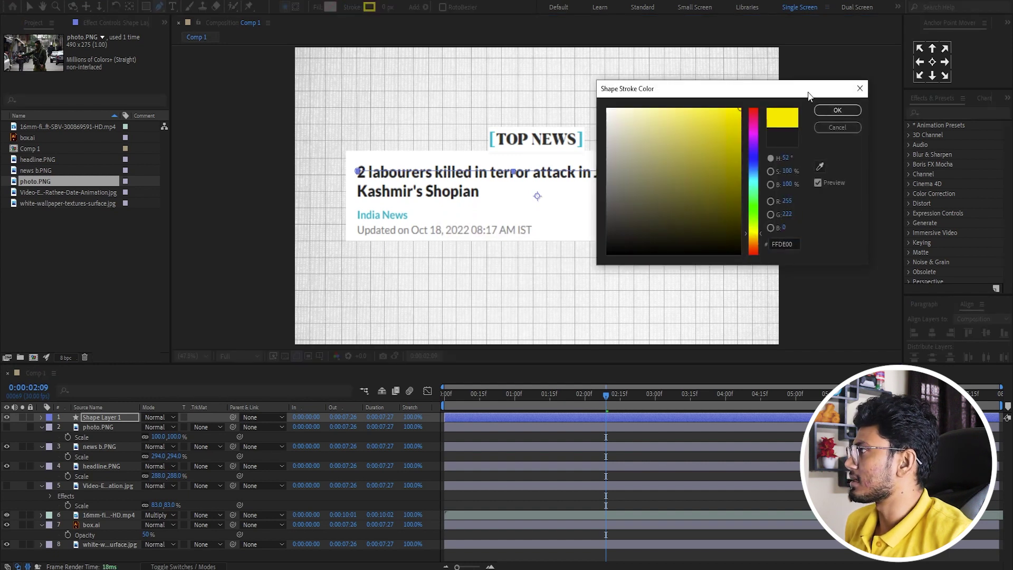
left_click(839, 112)
left_click_drag(386, 7, 417, 6)
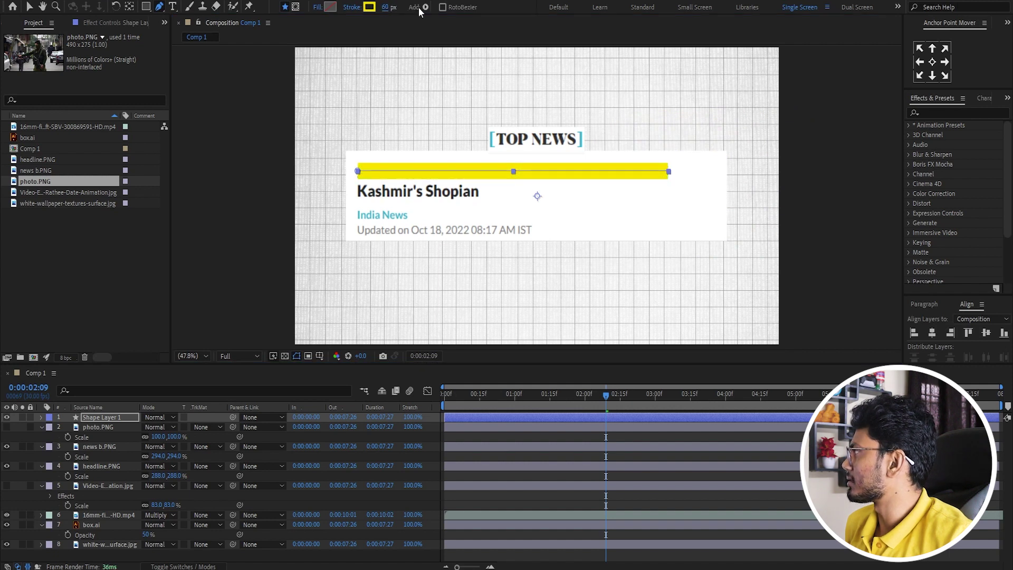
- Add a second yellow highlight stroke across the second headline line in Shape Layer 1
left_click(577, 445)
left_click(575, 417)
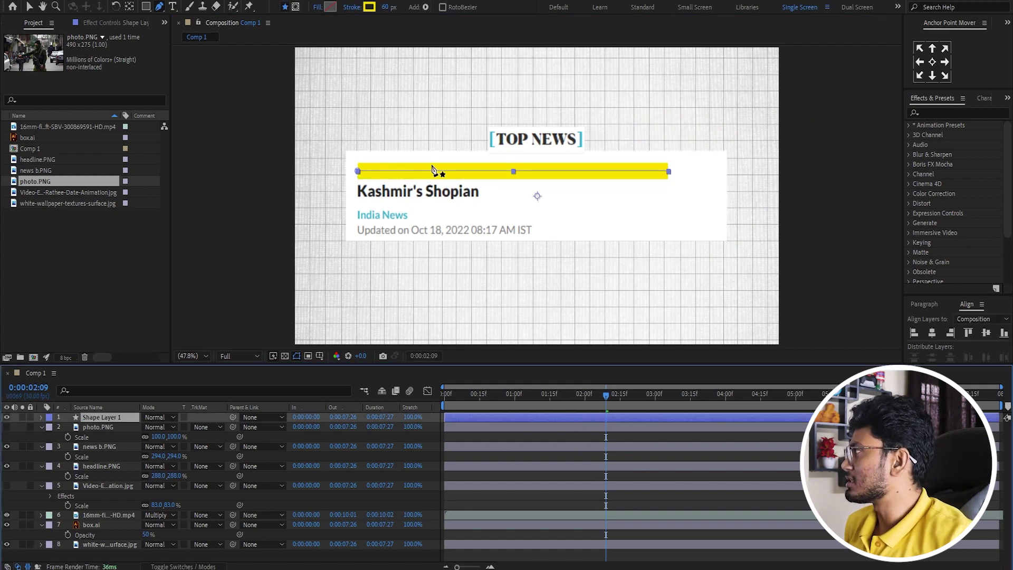
left_click(511, 434)
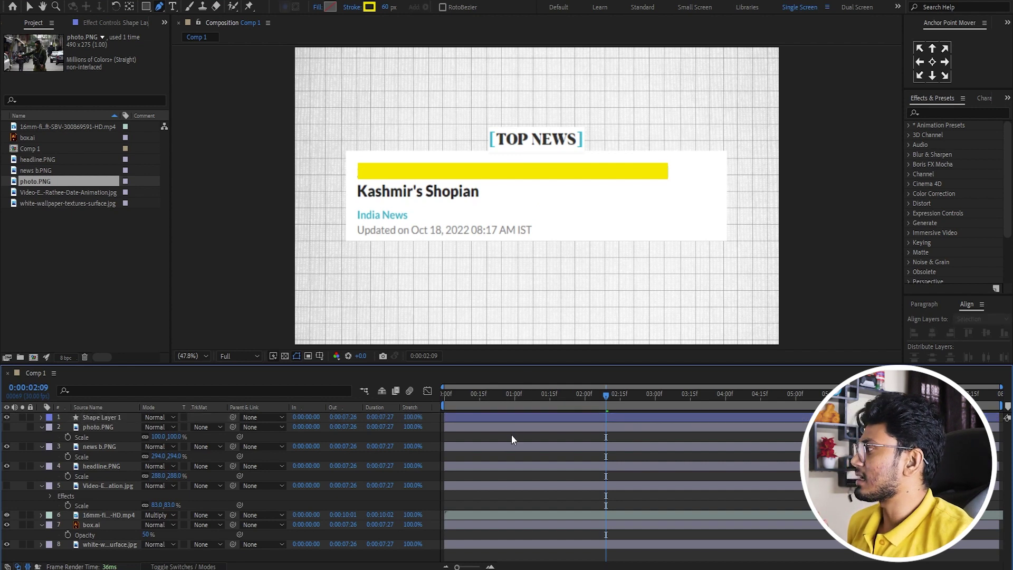
left_click(518, 417)
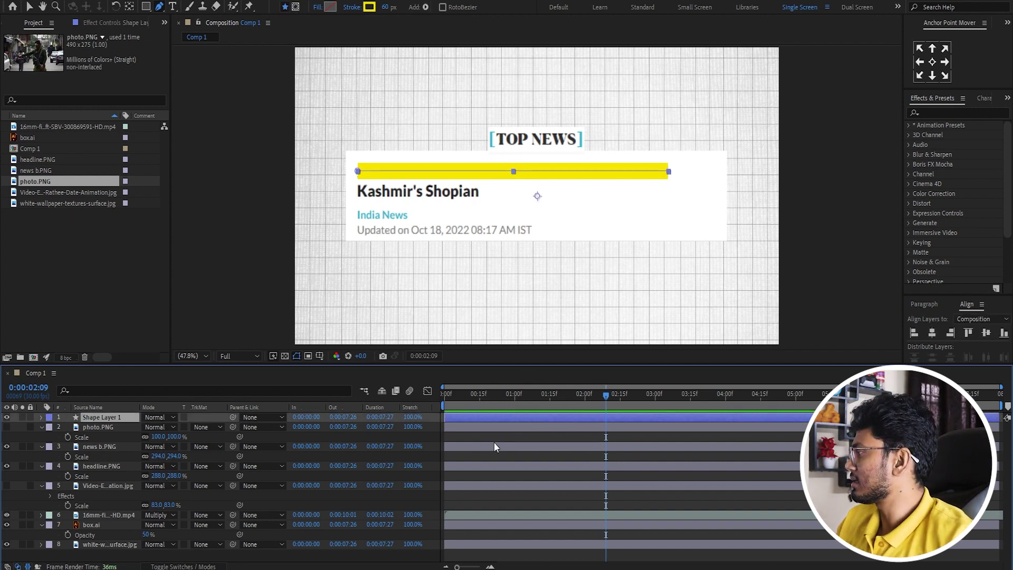
left_click(492, 439)
left_click(511, 416)
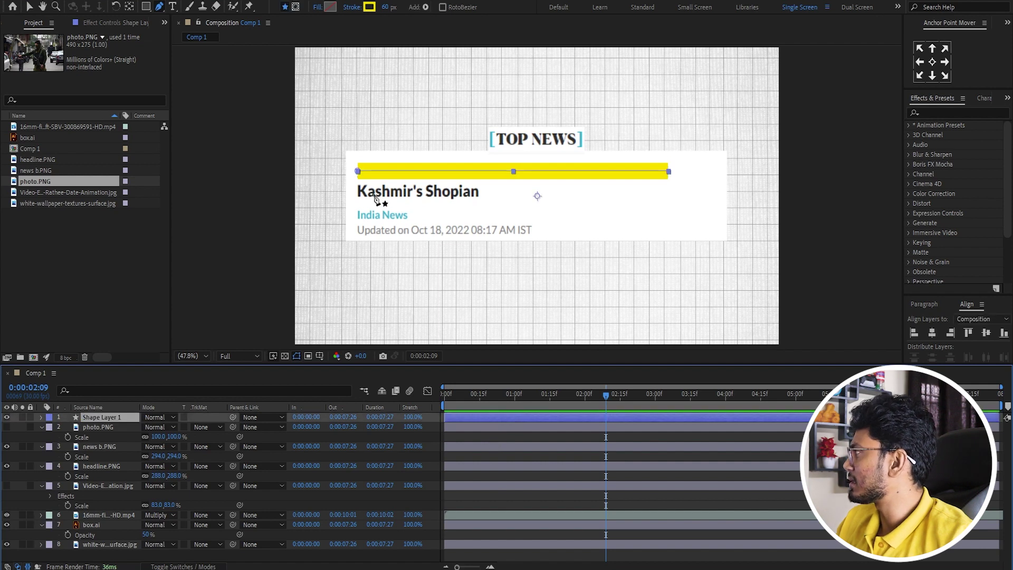
left_click(356, 190)
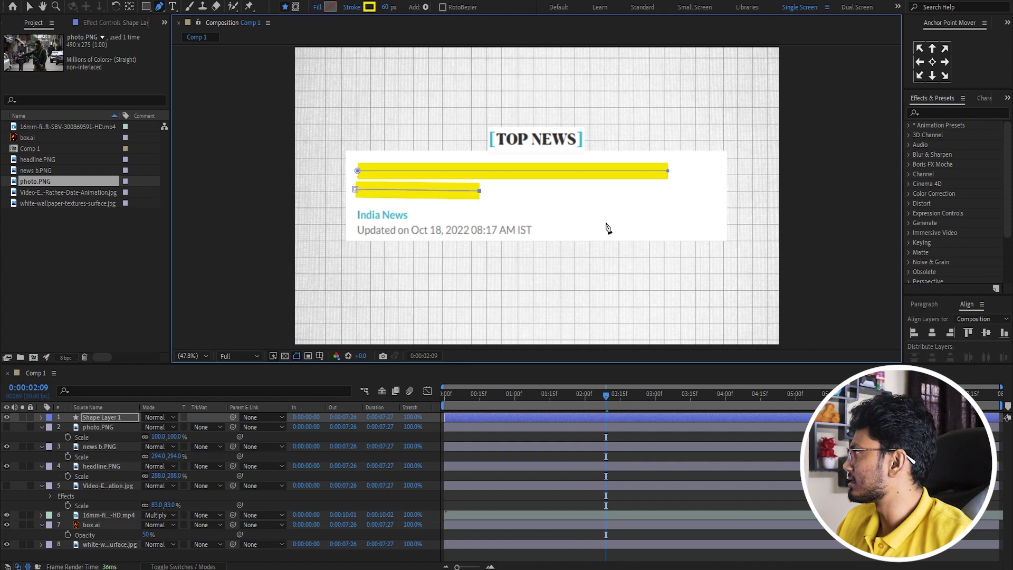
left_click(607, 438)
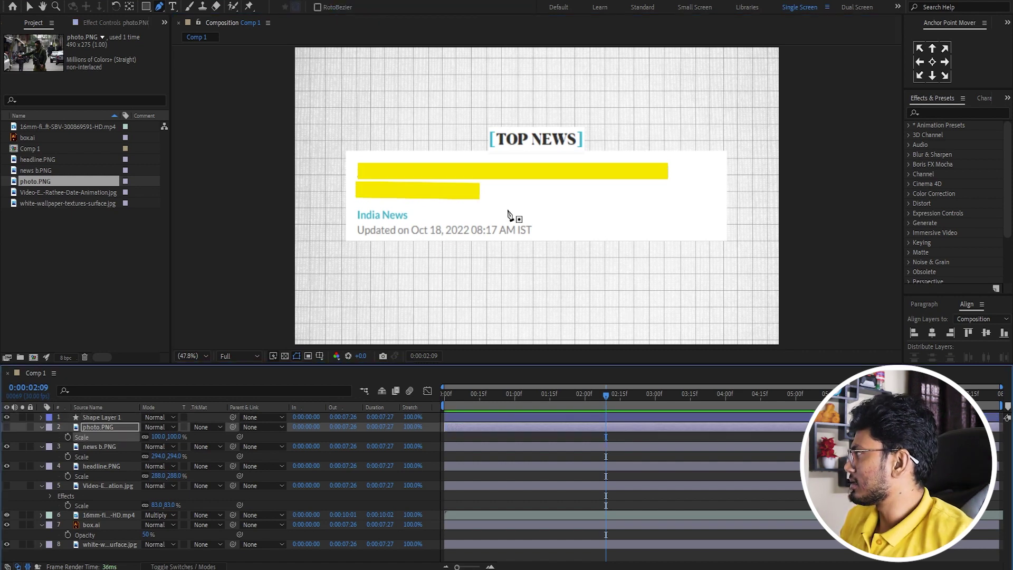
left_click(482, 417)
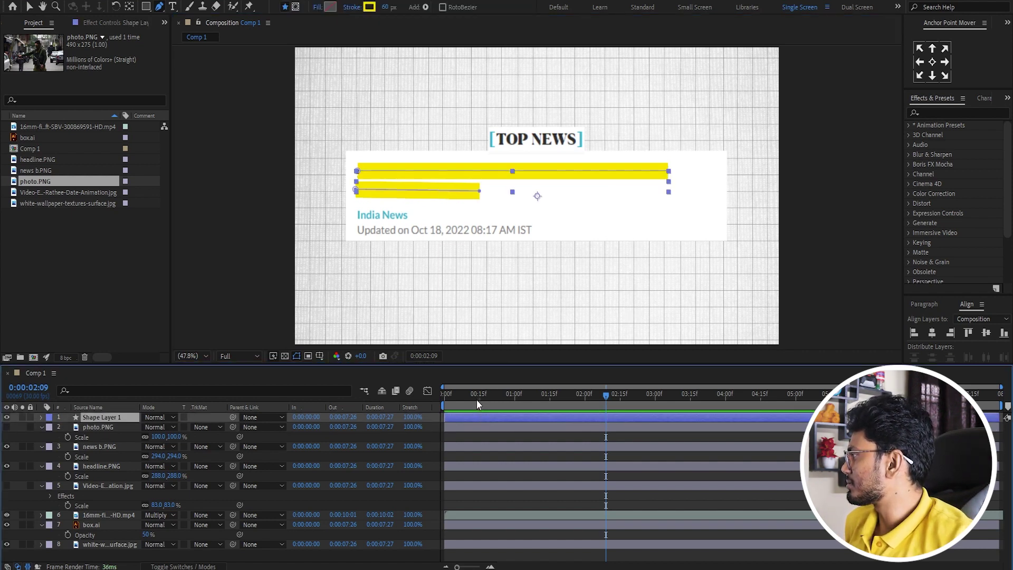
- Add Trim Paths to Shape Layer 1, keyframing End 0% at frame 0 and 100% at 0:00:00:15
key("Home")
left_click(425, 7)
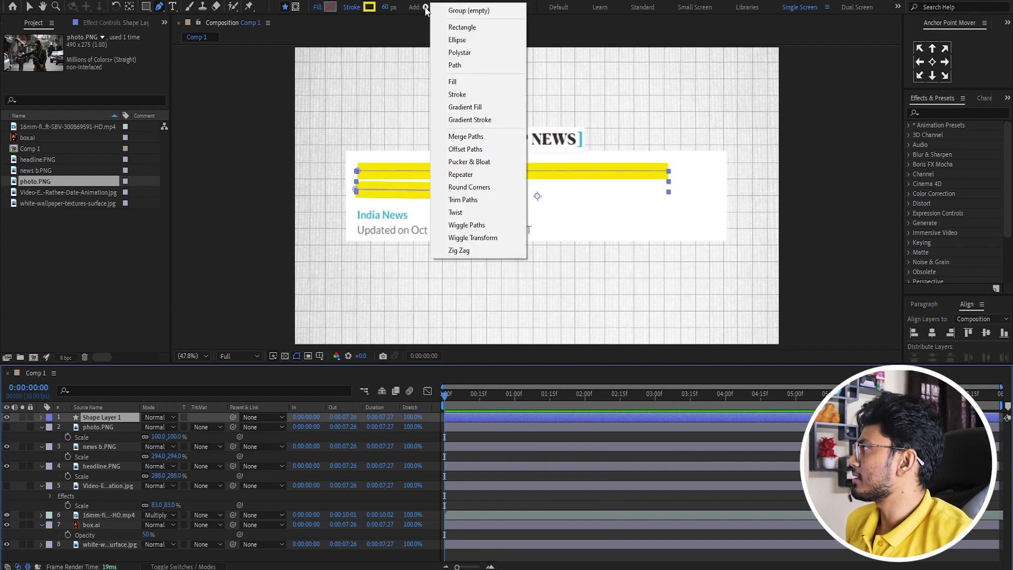
left_click(480, 200)
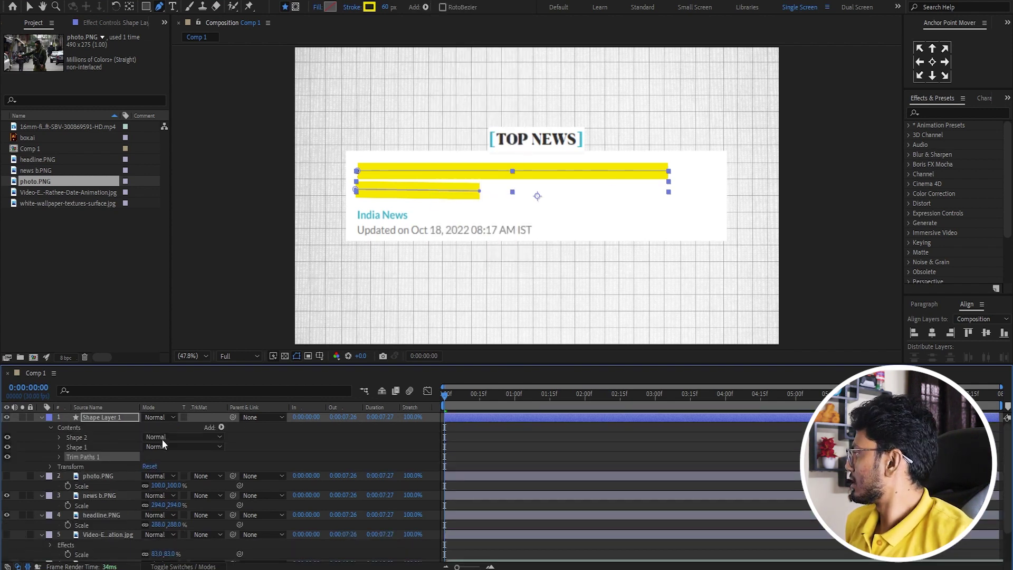
left_click(58, 457)
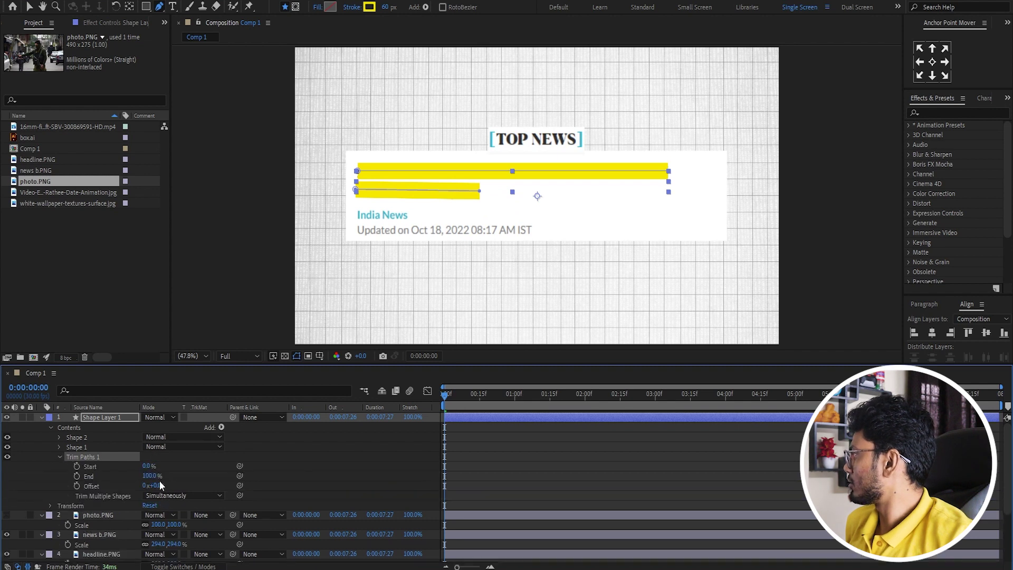
left_click(479, 398)
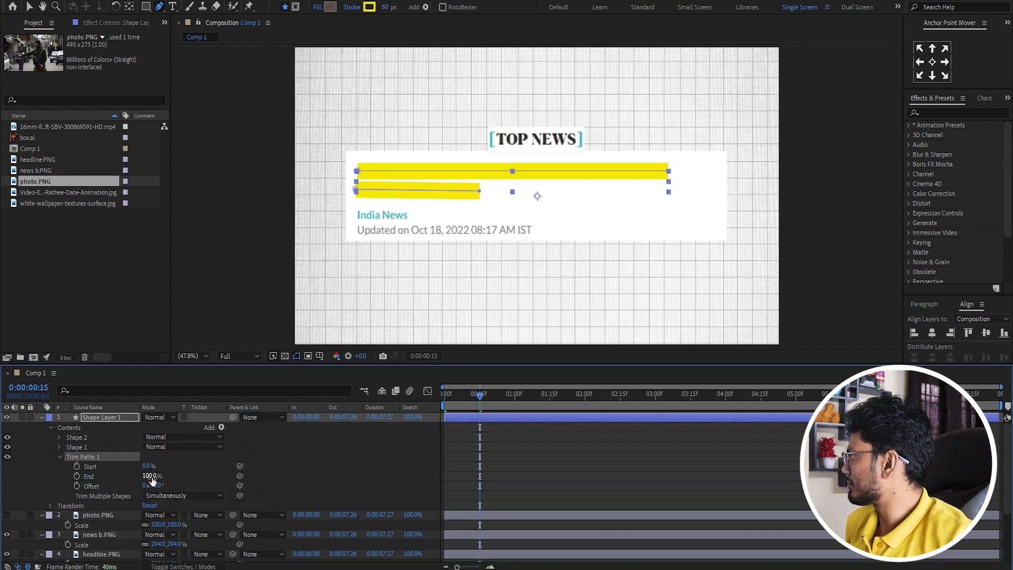
mouse_move(152, 478)
left_mouse_down()
mouse_move(94, 477)
mouse_move(89, 487)
left_mouse_up()
key("Home")
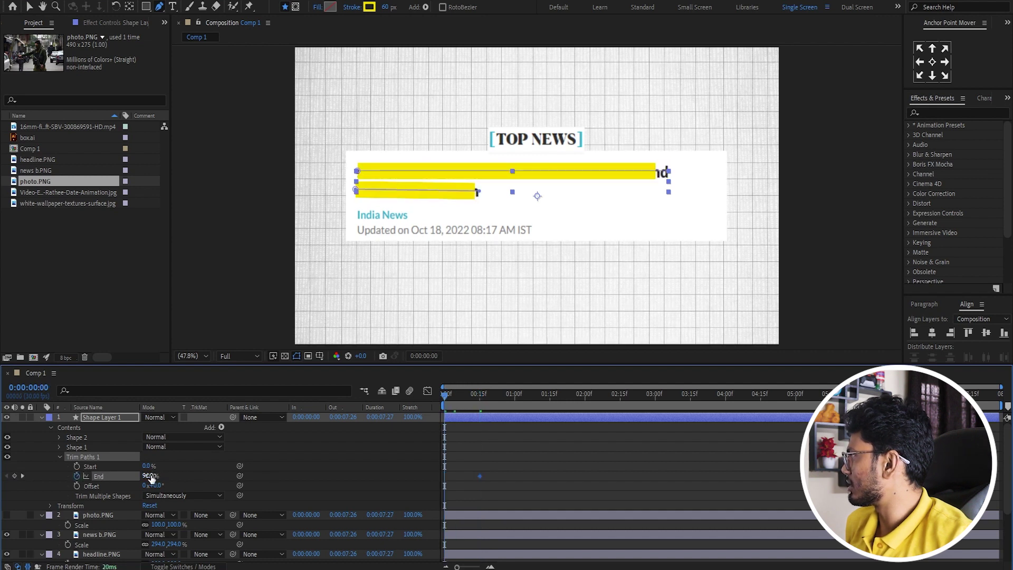
left_click_drag(150, 476, 199, 480)
key("k")
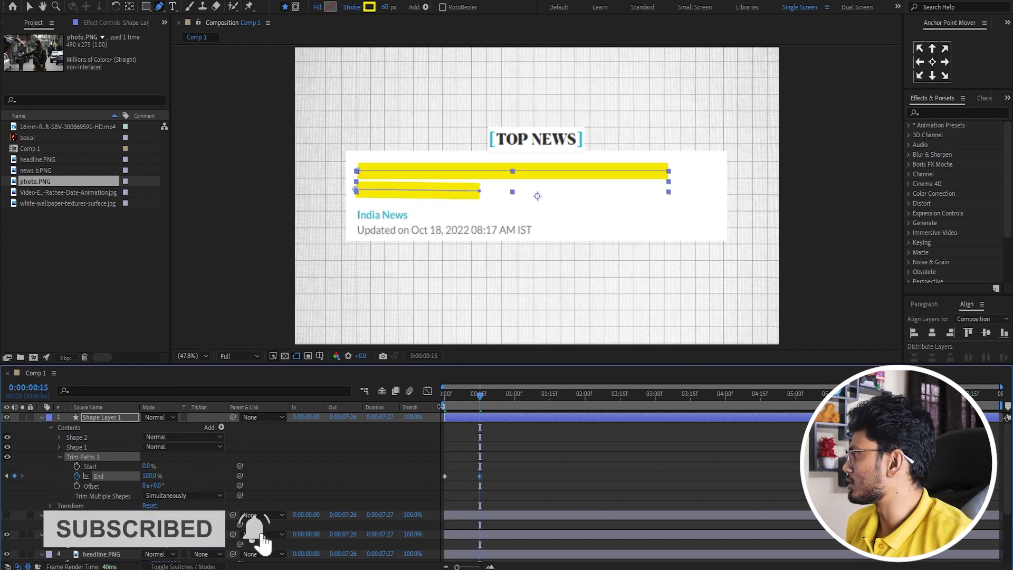
left_click(182, 496)
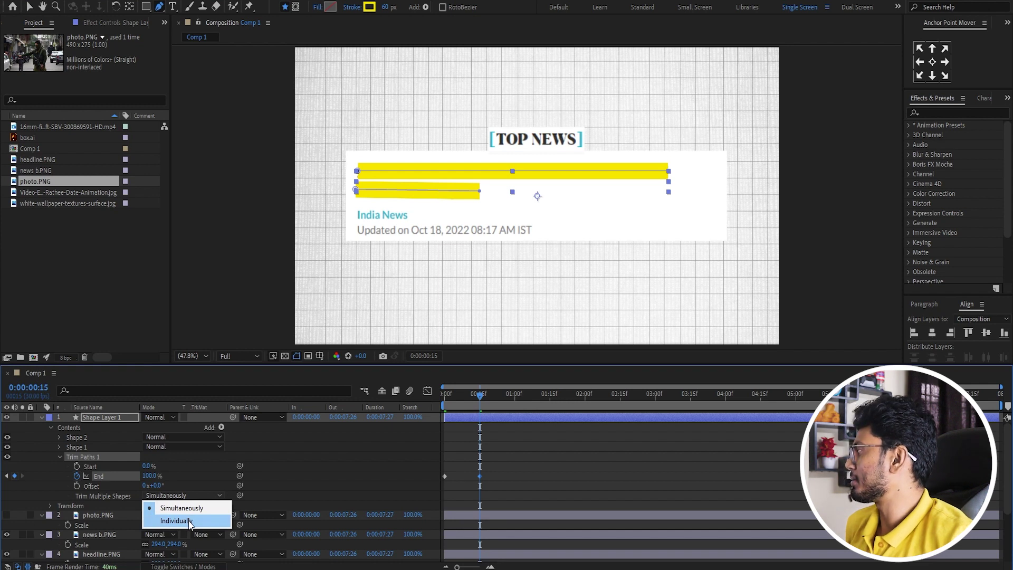
- Set Trim Multiple Shapes to Individually and put Shape 1 above Shape 2, previewing the result
left_click(189, 521)
left_click_drag(480, 397, 429, 398)
key("space")
key("space")
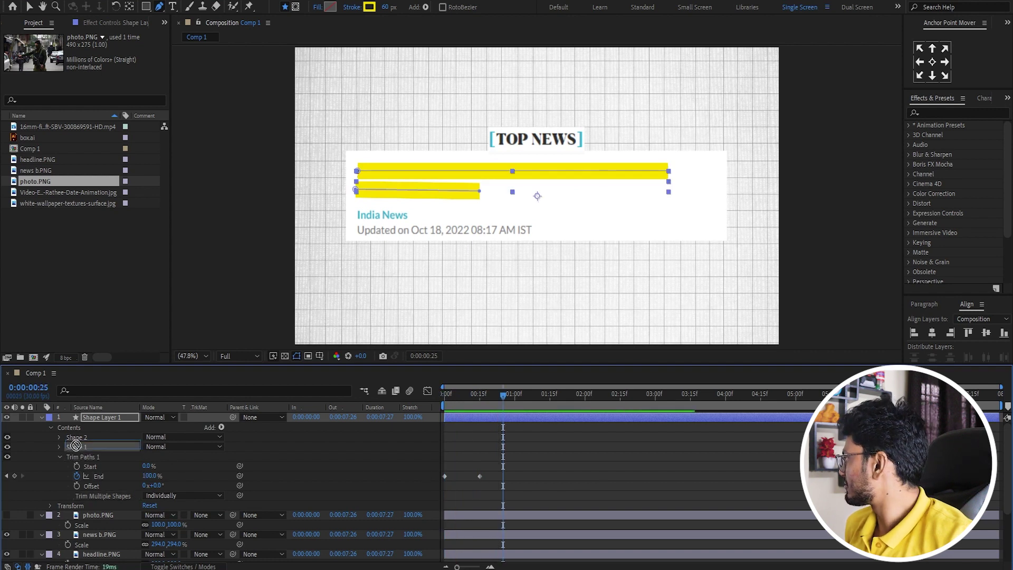
left_click_drag(75, 447, 77, 435)
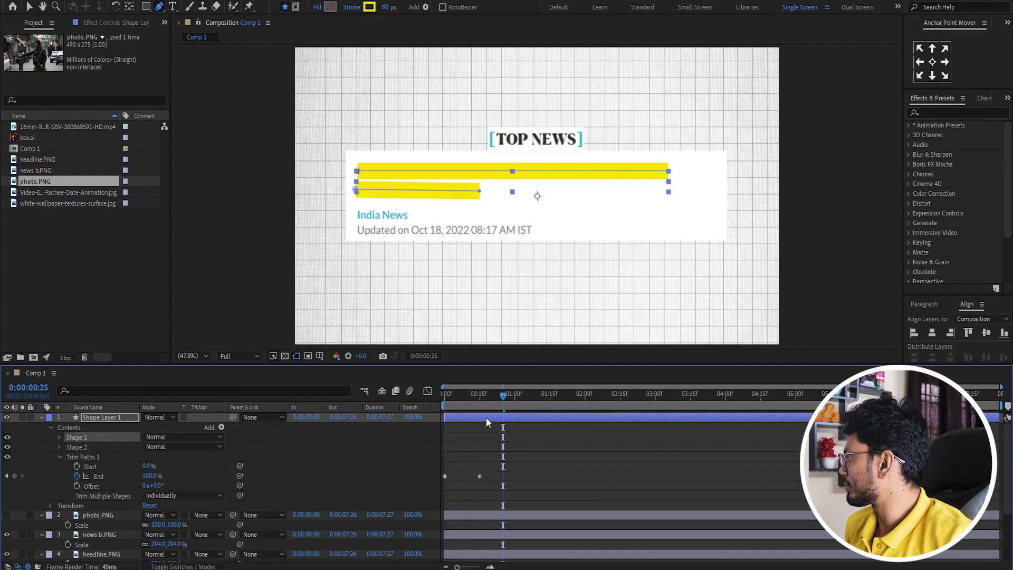
left_click_drag(475, 400, 400, 400)
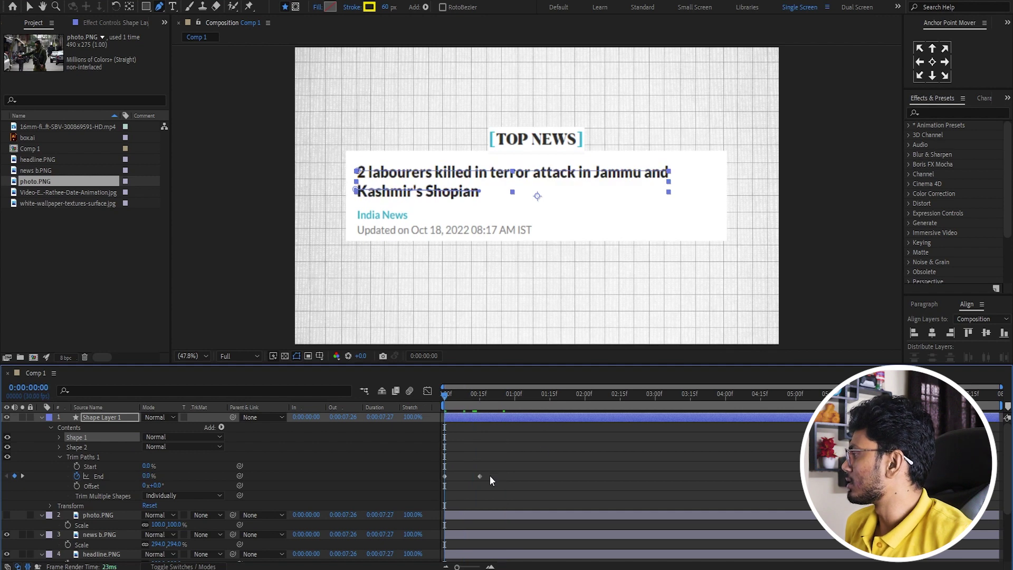
- Move the 100% End keyframe to about 0:00:02:00 and preview the slower highlight
left_click_drag(479, 476, 587, 476)
left_click(585, 398)
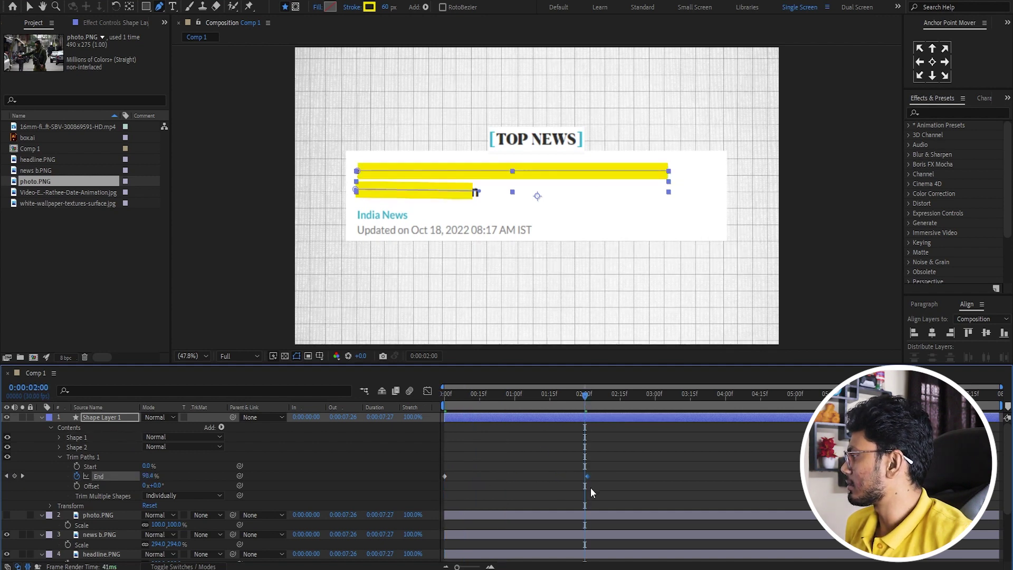
left_click_drag(496, 398, 408, 397)
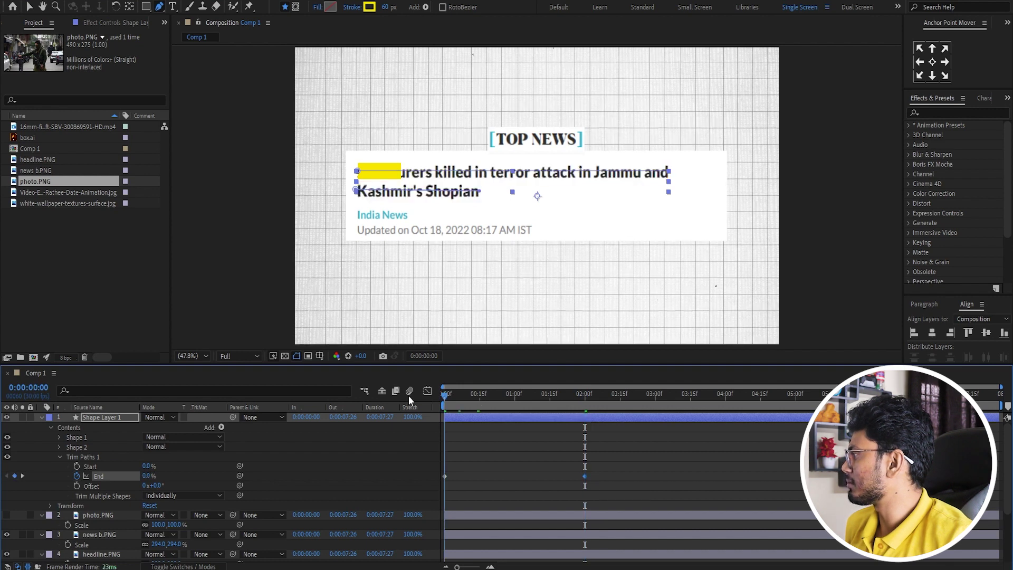
key("space")
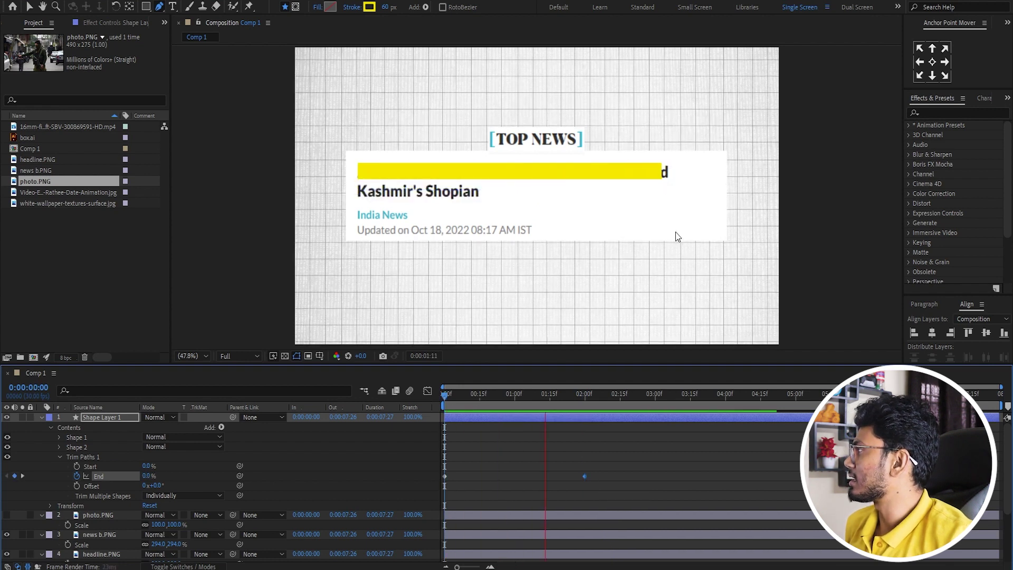
key("space")
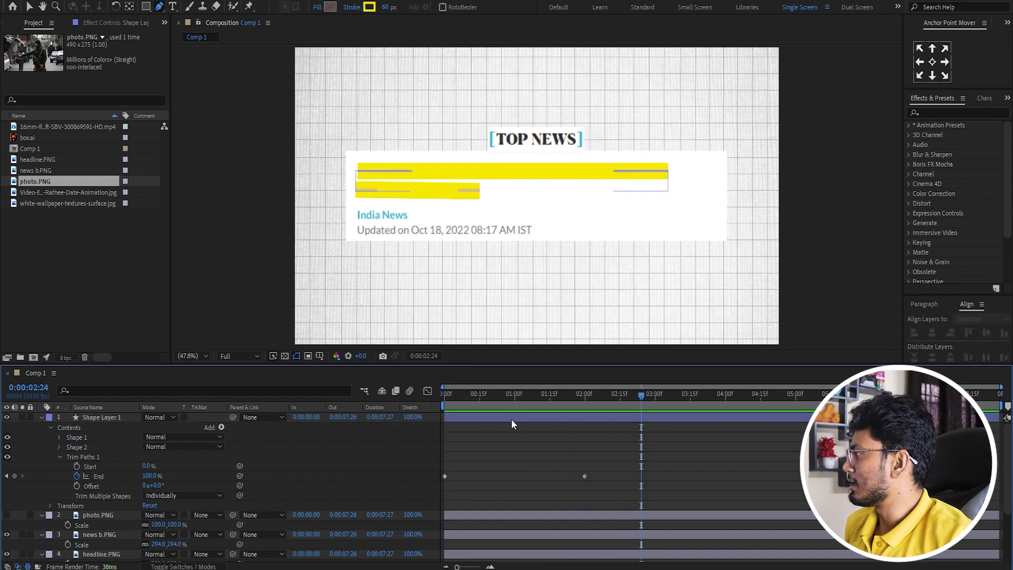
left_click_drag(485, 402, 445, 402)
key("space")
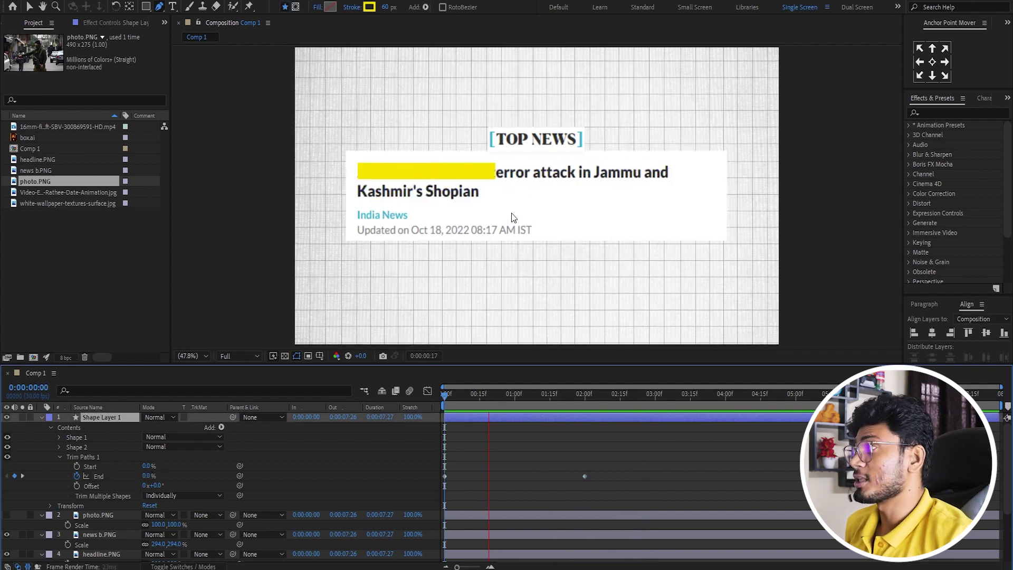
key("space")
left_click(260, 439)
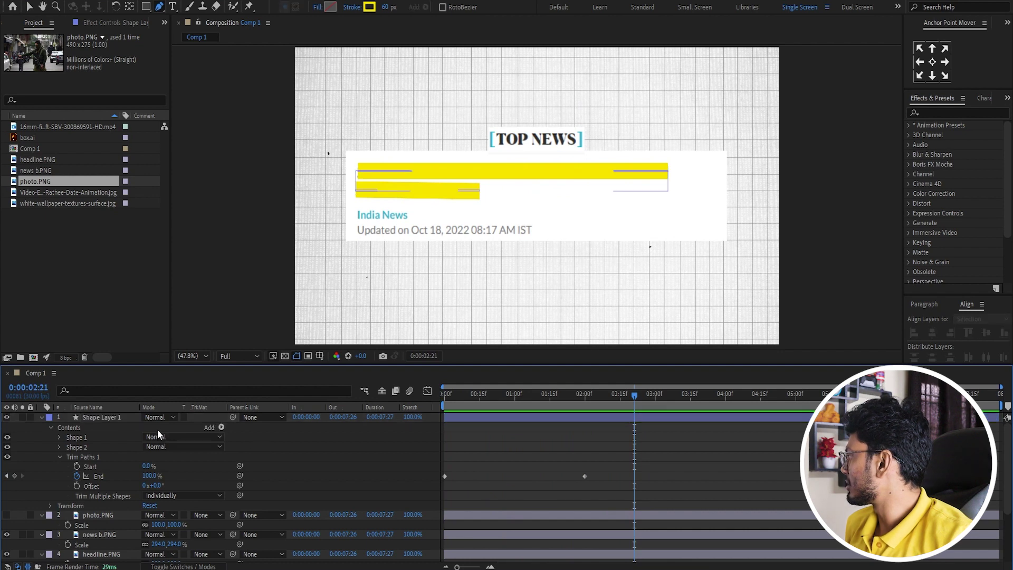
- Set Shape Layer 1's blending mode to Multiply and preview the highlight over the headline
left_click(159, 417)
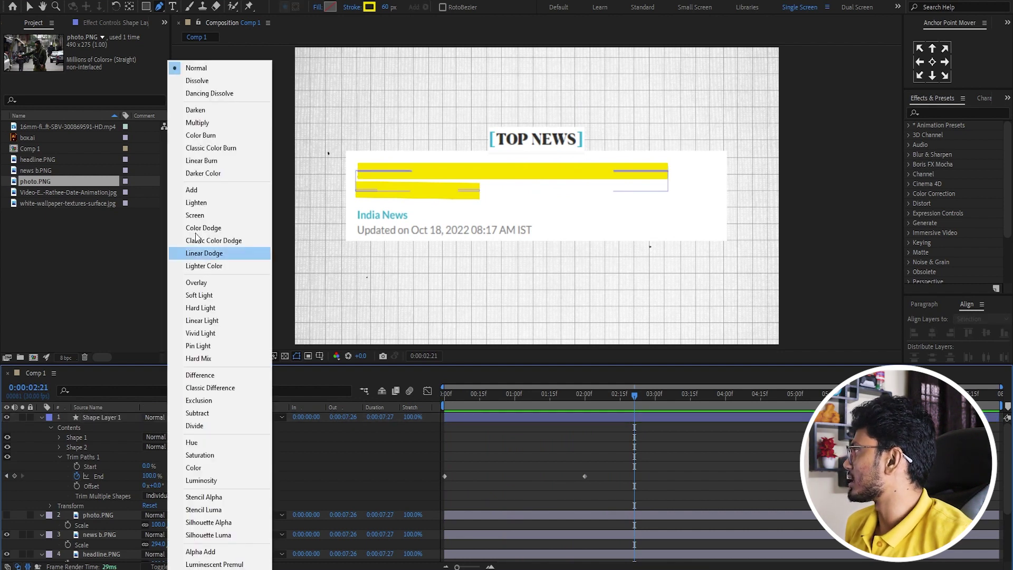
left_click(198, 122)
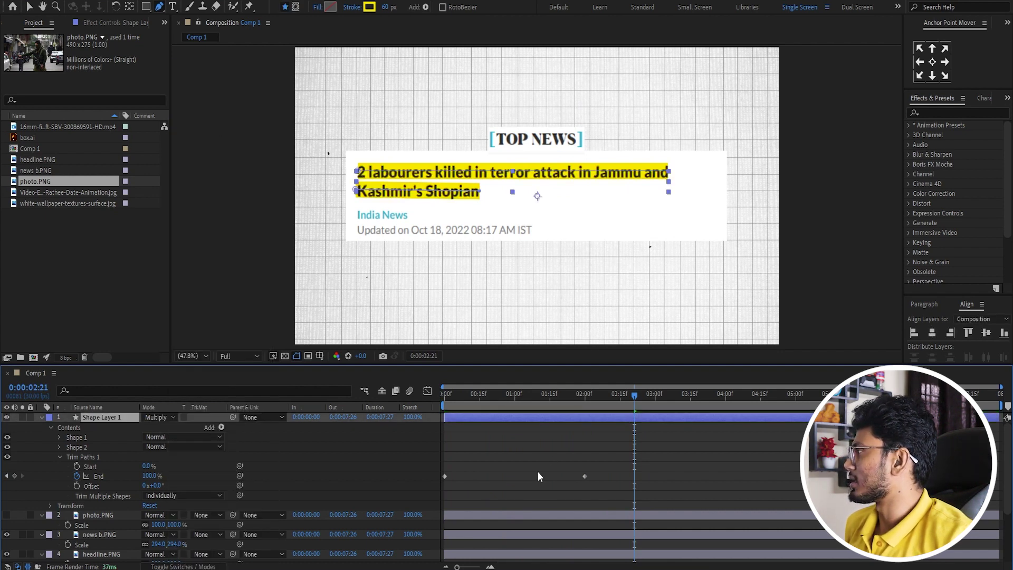
left_click(504, 452)
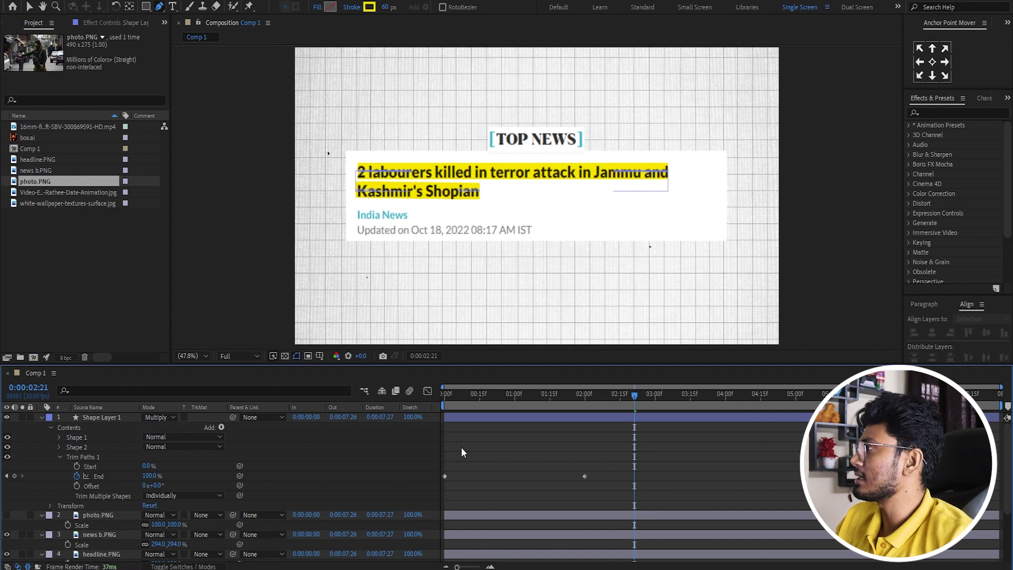
left_click(582, 396)
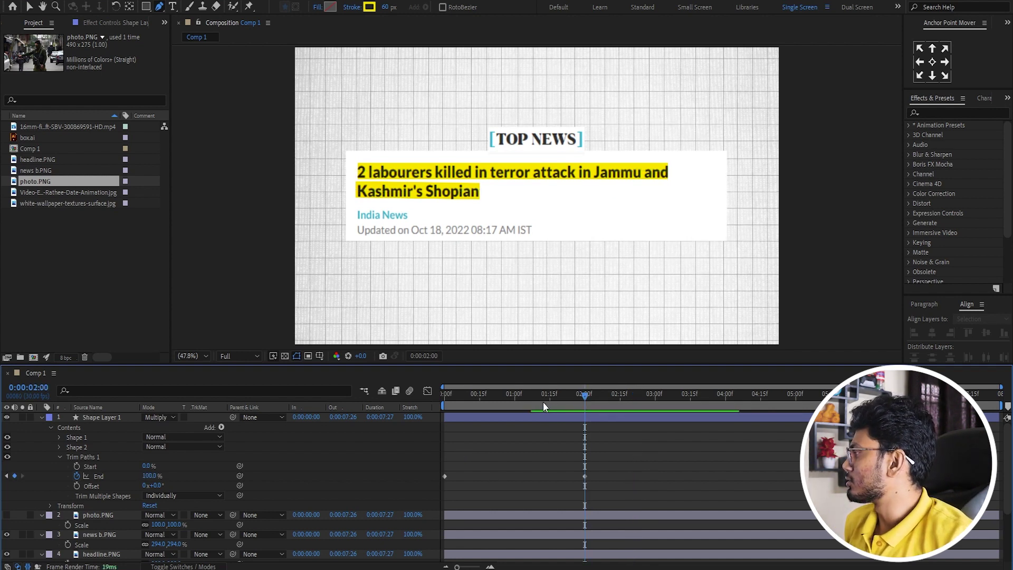
key("Home")
key("space")
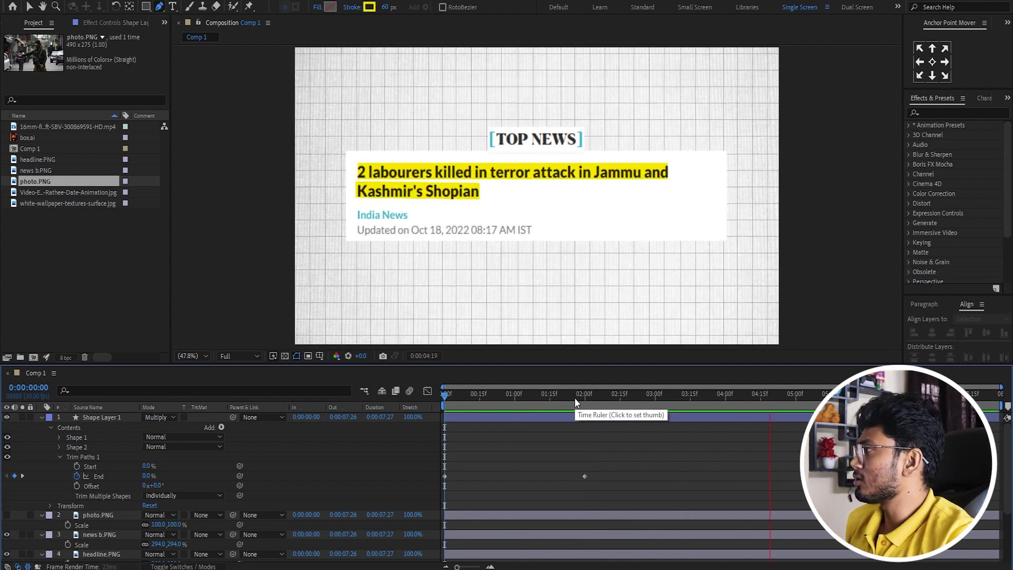
key("space")
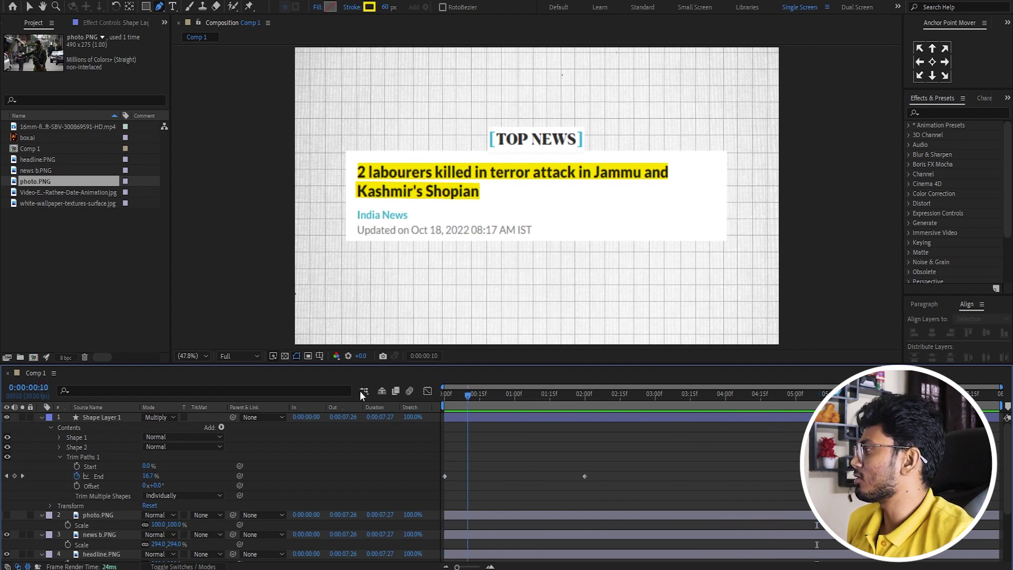
key("space")
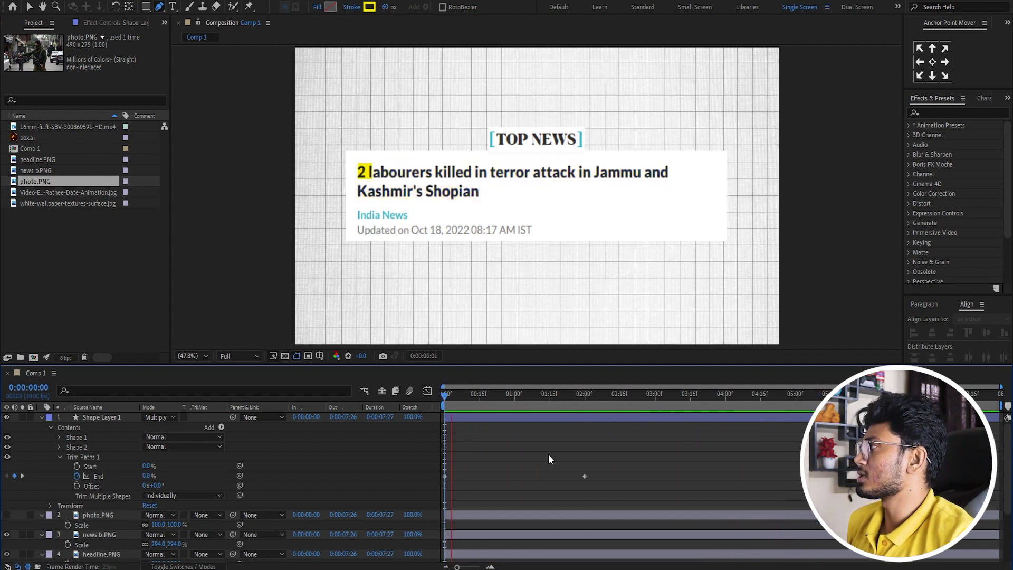
key("space")
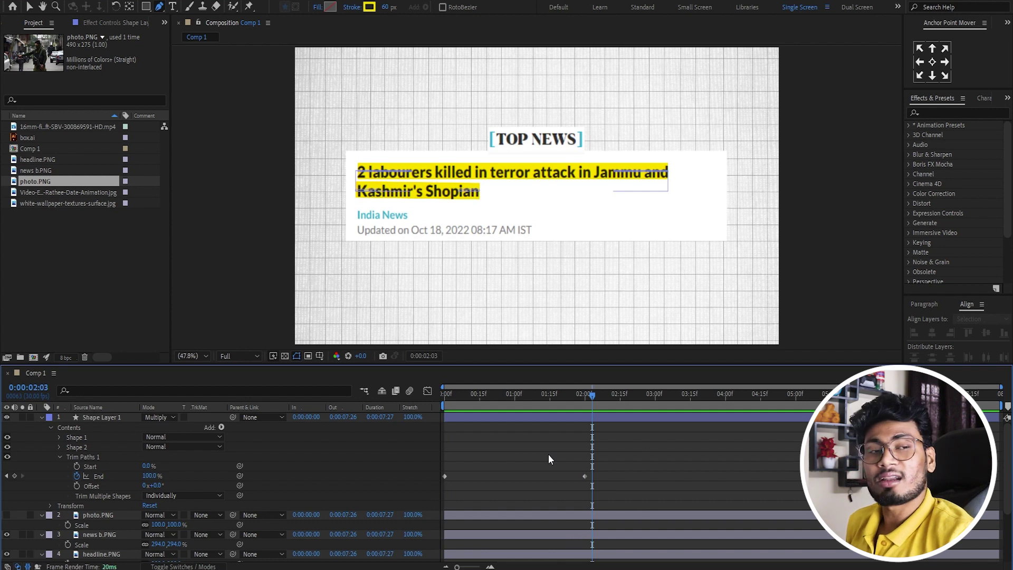
left_click_drag(611, 464, 438, 480)
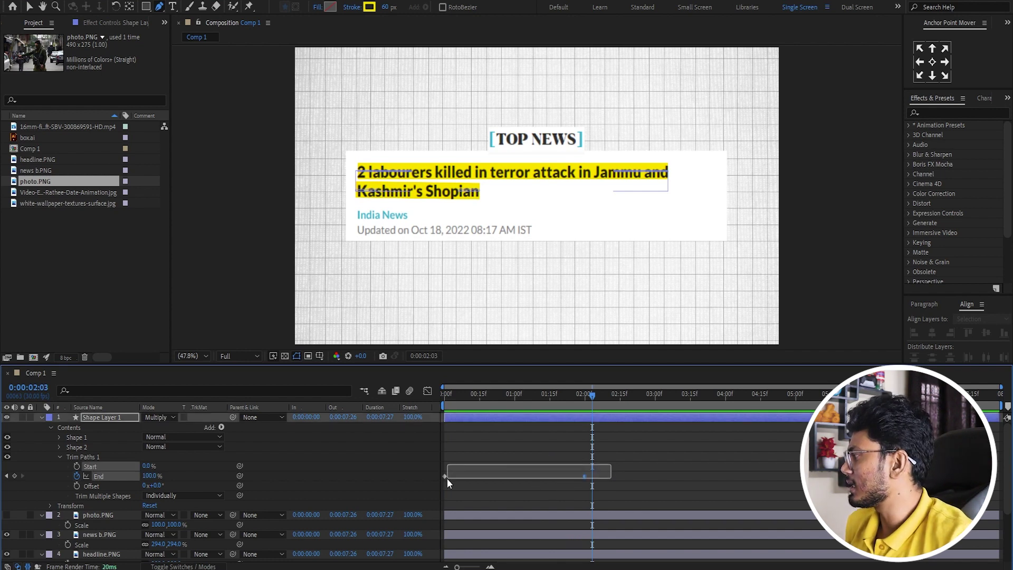
- Apply Easy Ease (F9) to both Trim Paths End keyframes and preview
key("F9")
left_click(604, 451)
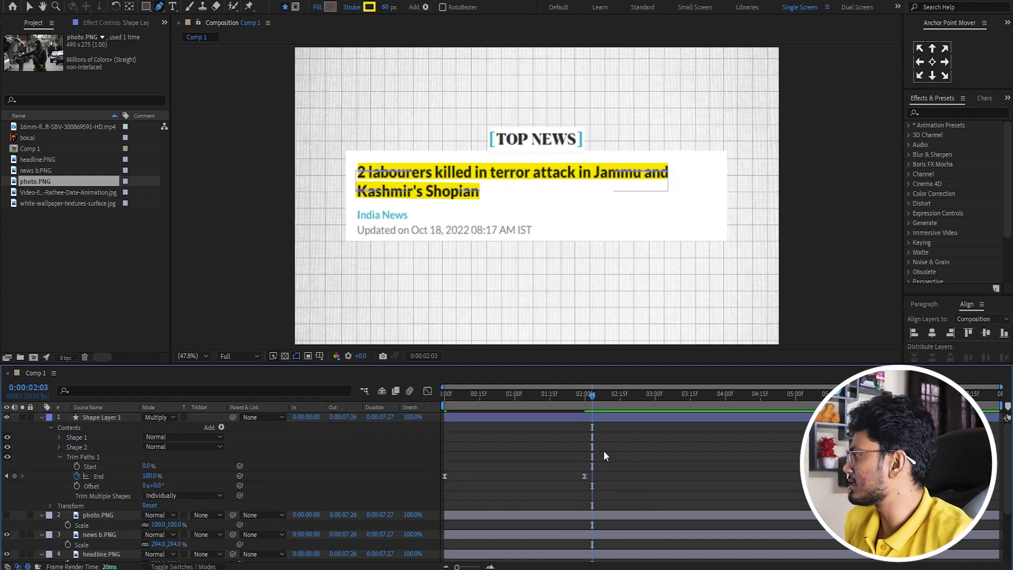
key("space")
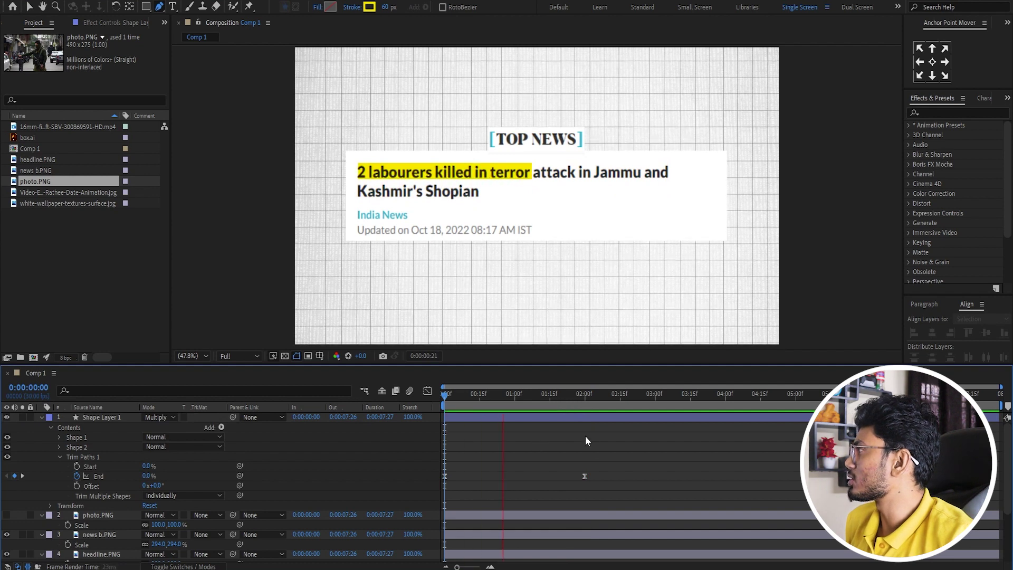
key("space")
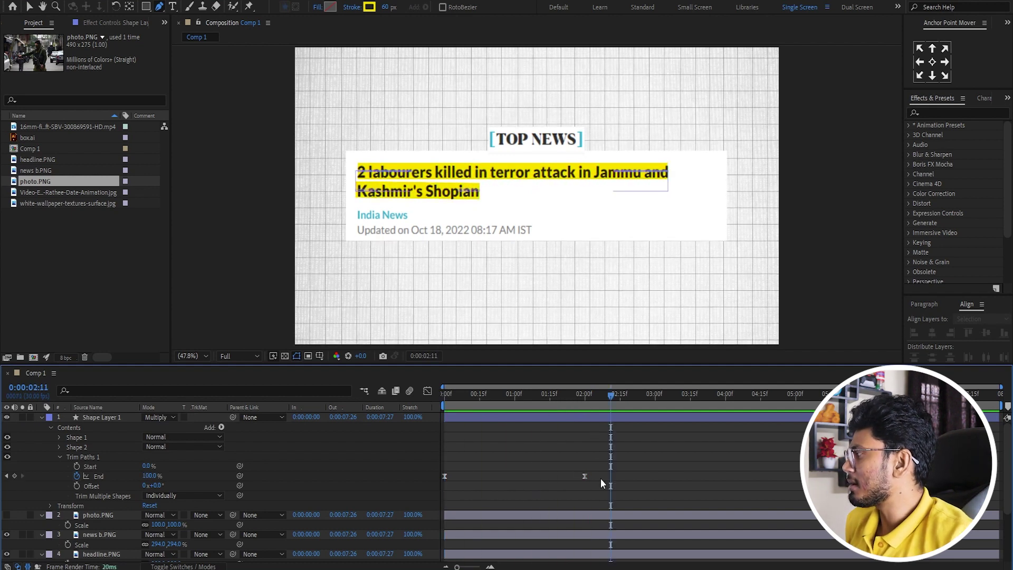
- Drag the last End keyframe to about 0:00:03:01, preview the slower sweep, and save the project
left_click_drag(584, 476, 646, 476)
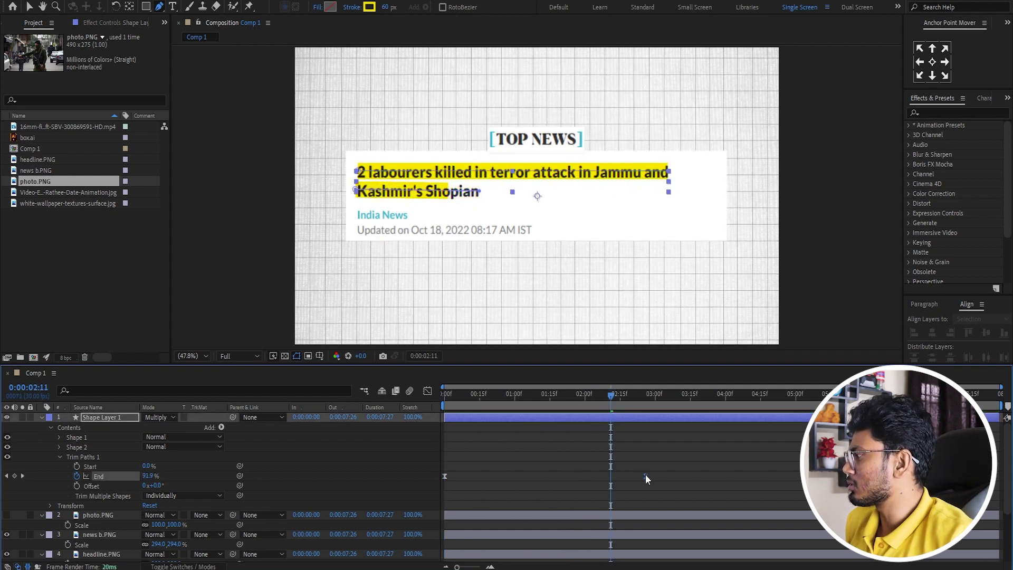
left_click(659, 397)
left_click(443, 397)
key("space")
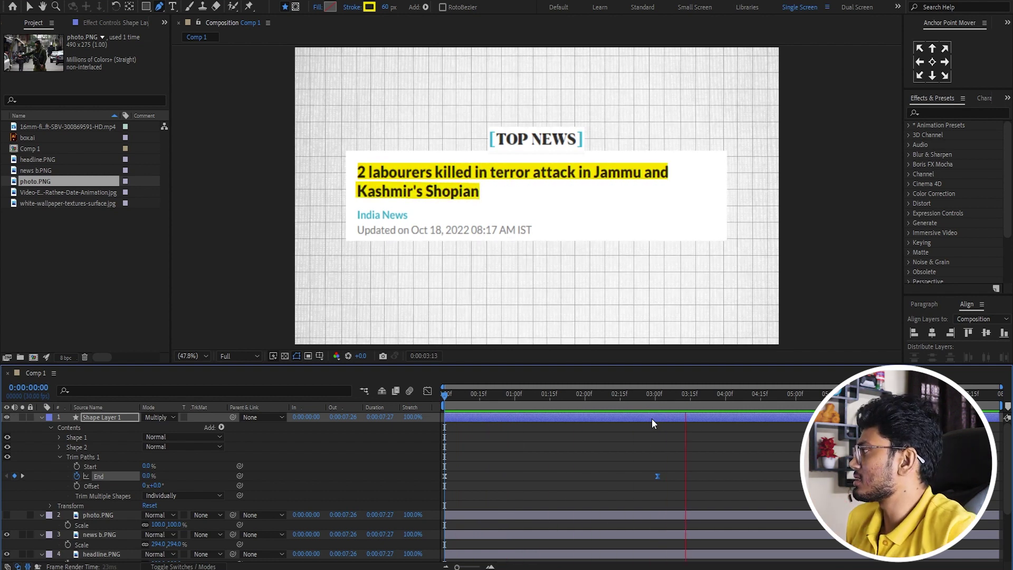
key("space")
key("ctrl+s")
key("Escape")
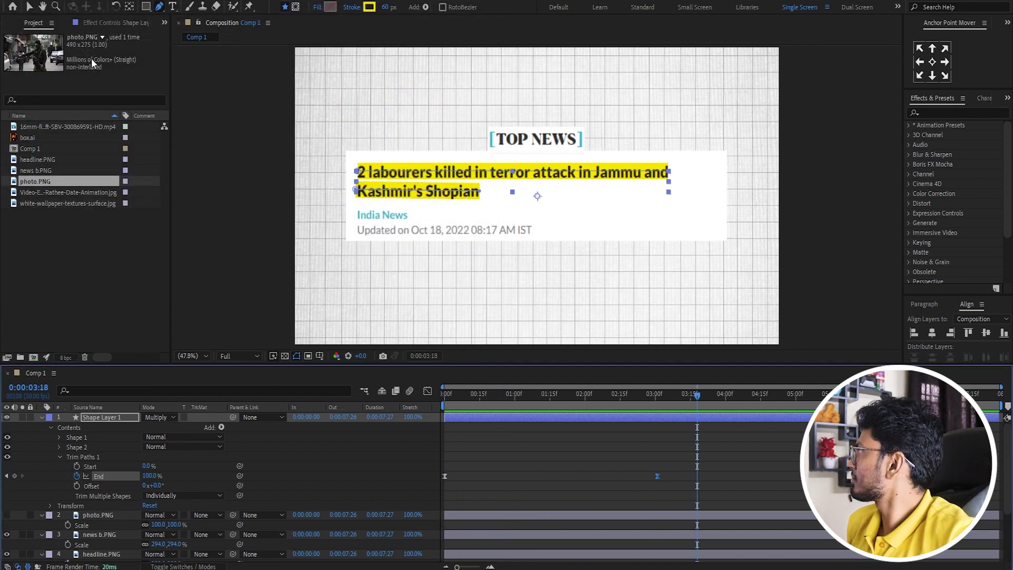
left_click(29, 6)
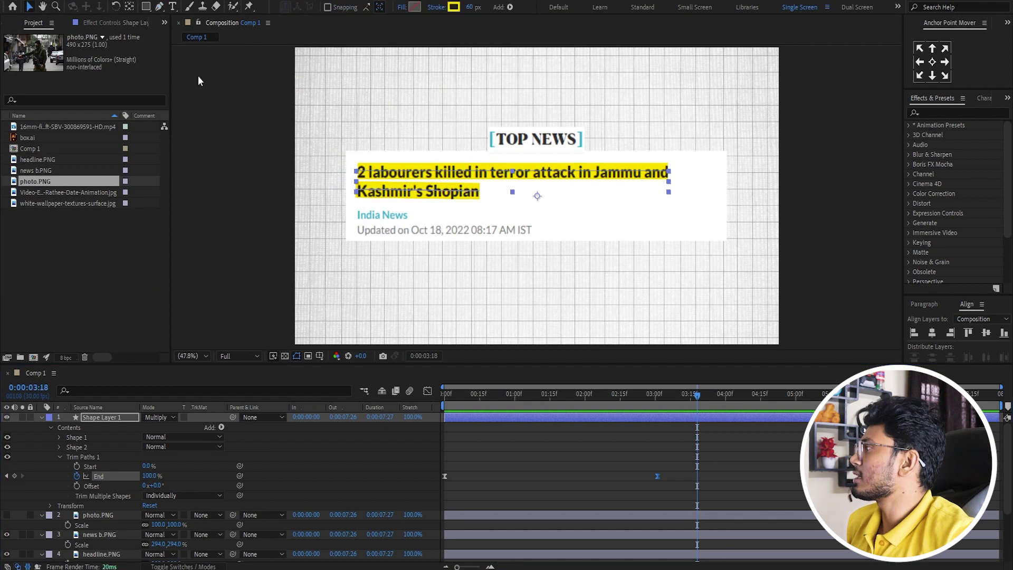
- Apply a Drop Shadow to headline.PNG with Distance 15 and Softness 20
left_click(710, 223)
key("ctrl+space")
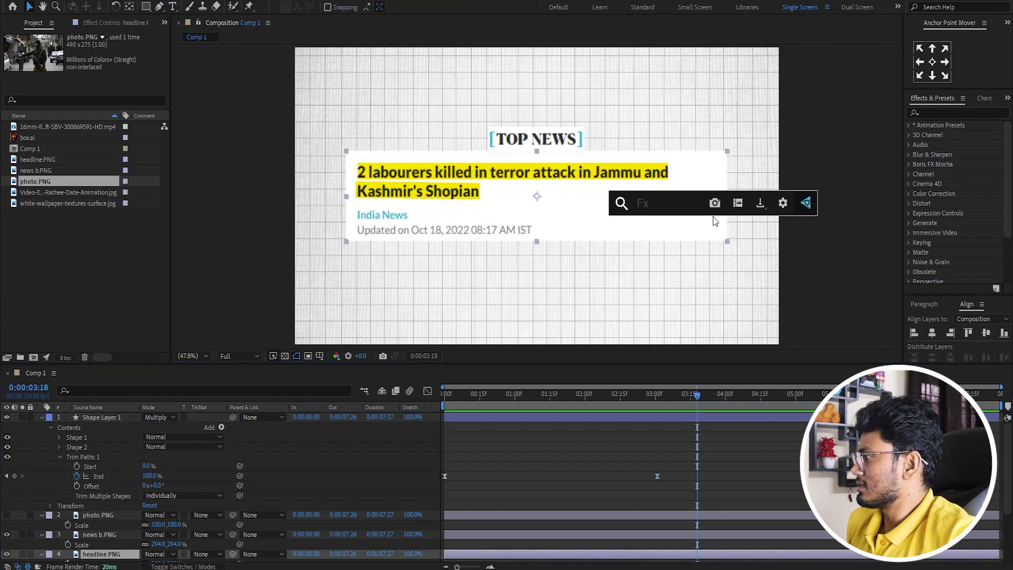
type("drop")
key("Return")
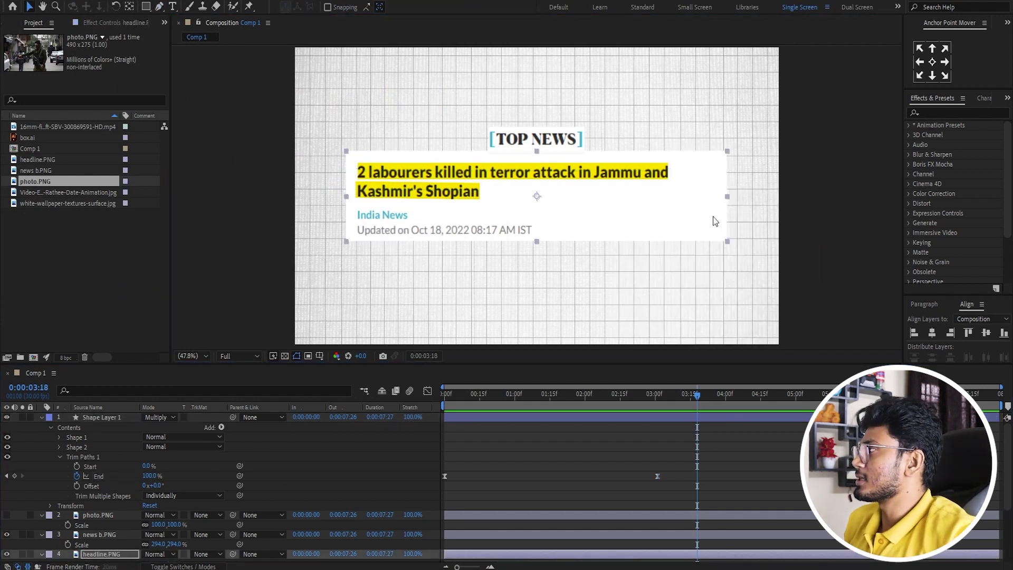
left_click(113, 23)
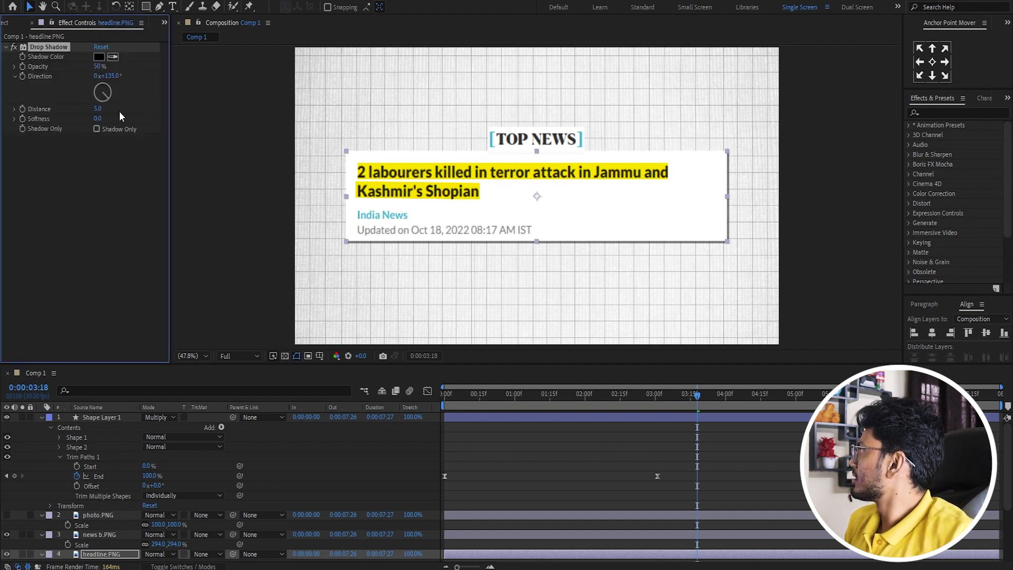
type("15")
key("Return")
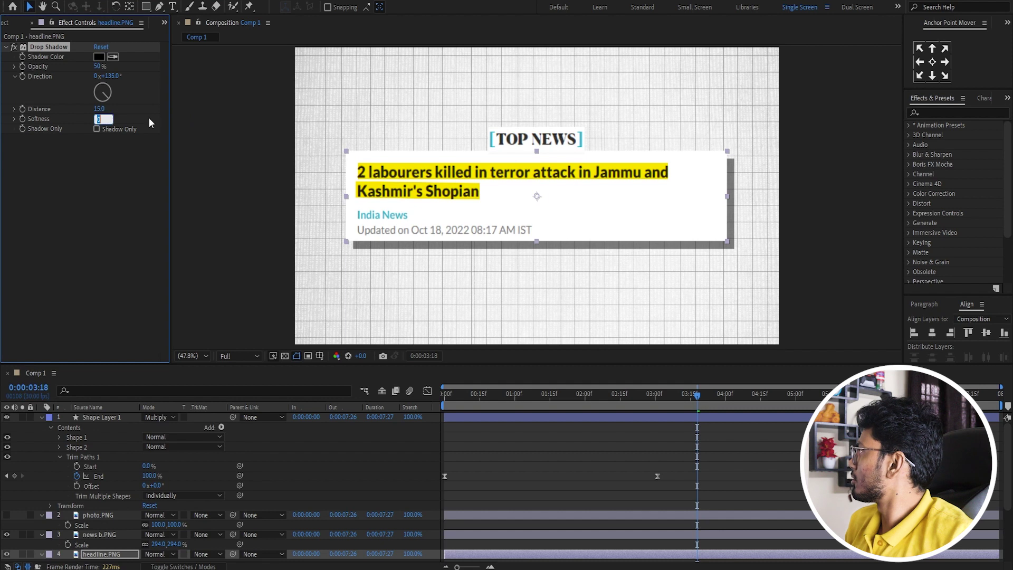
type("20")
key("Return")
- Deselect the layers, rewind, and play back the finished animation
left_click(535, 140)
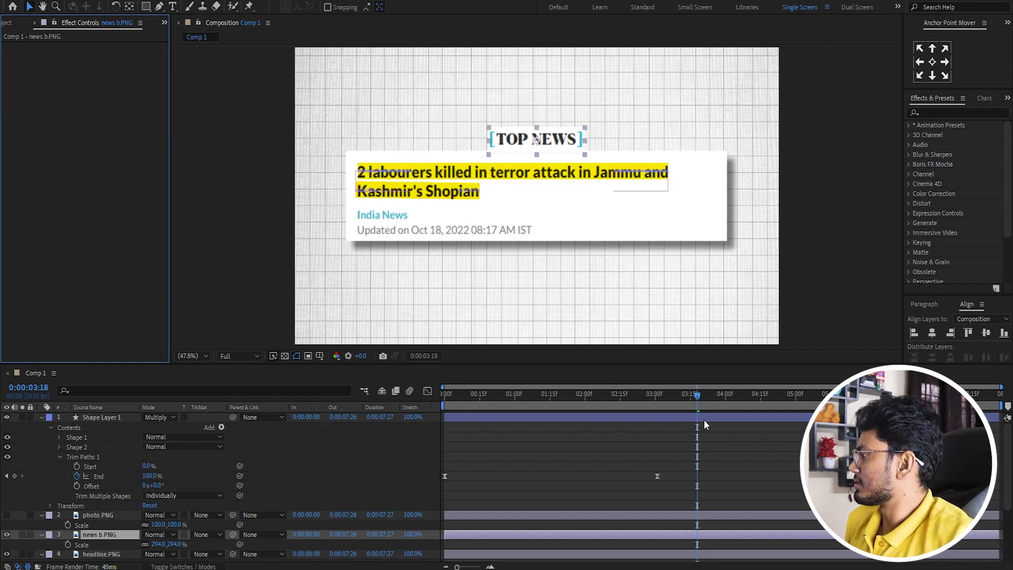
left_click(608, 448)
left_click_drag(550, 400, 327, 399)
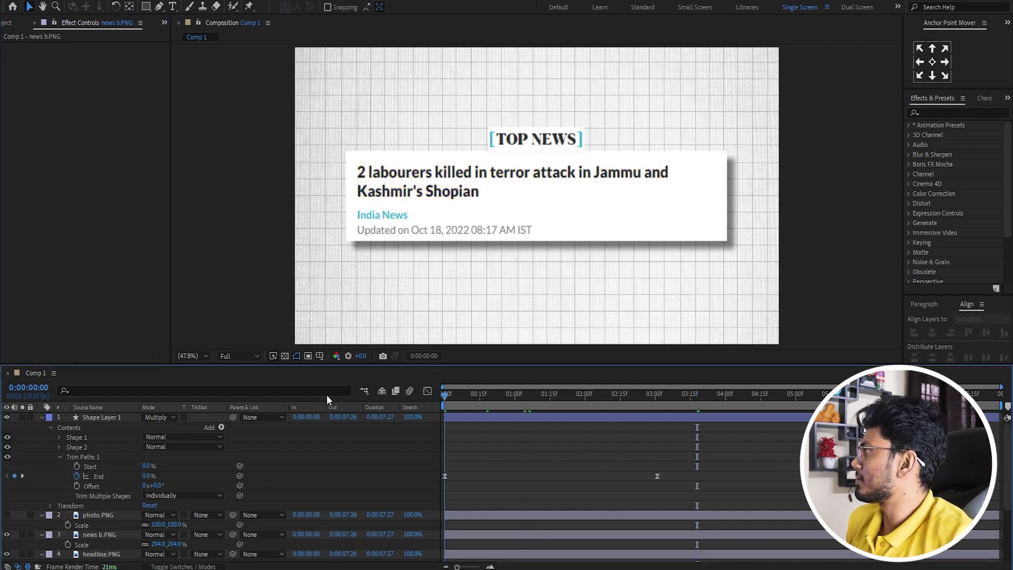
key("space")
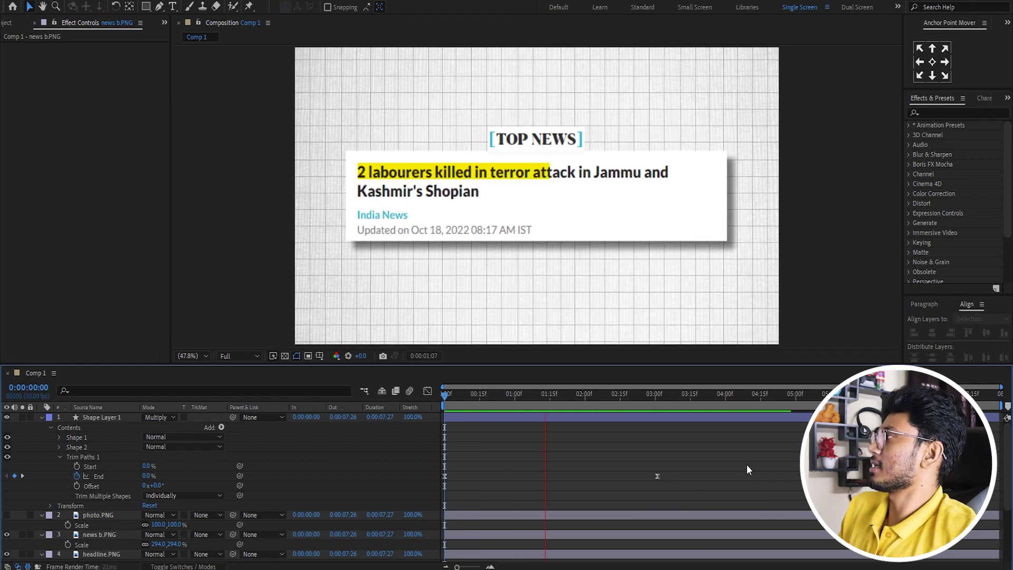